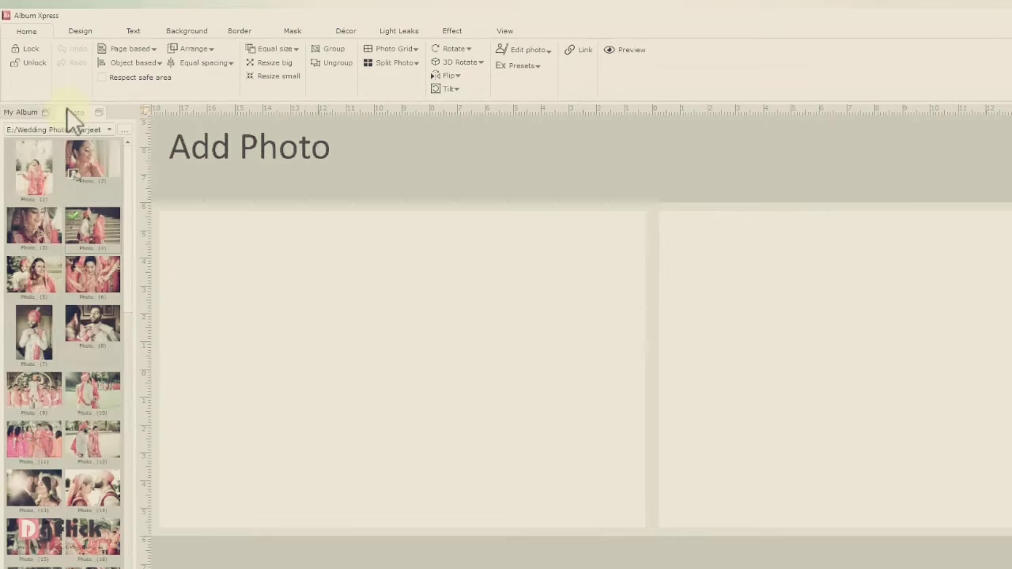
- Add Photo (1) to the left page and scale and position its frame at about 8.6 wide by 9.1 high
{"action": "double_click", "coordinate": [34, 154]}
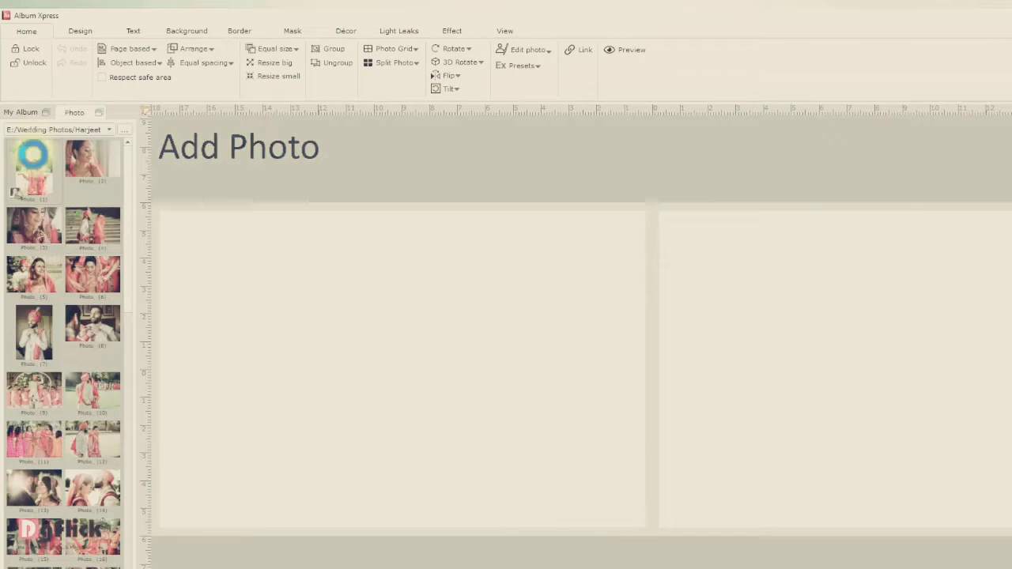
{"action": "left_click_drag", "start_coordinate": [693, 394], "coordinate": [516, 360]}
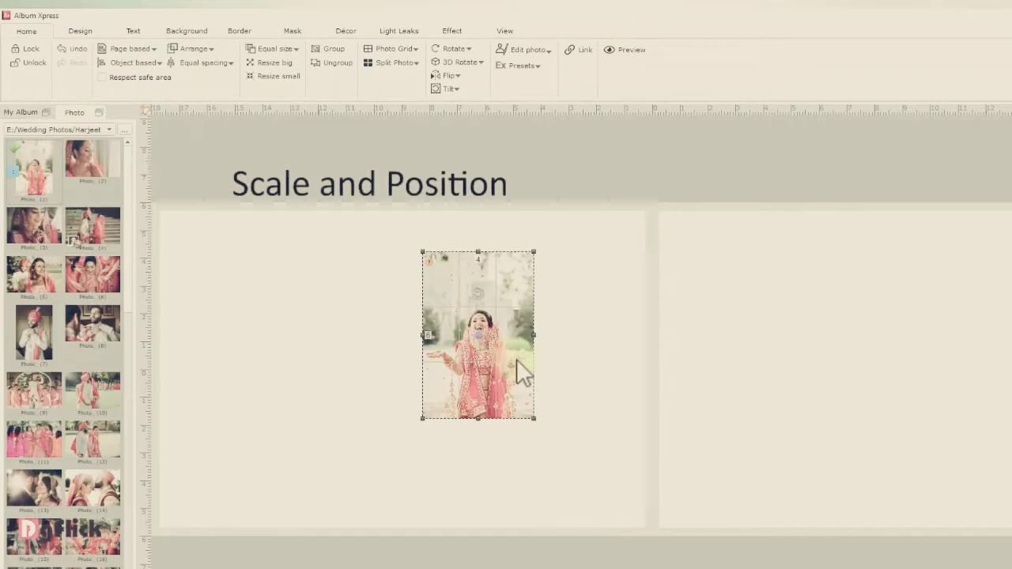
{"action": "left_click_drag", "start_coordinate": [477, 252], "coordinate": [478, 294]}
{"action": "left_click_drag", "start_coordinate": [506, 343], "coordinate": [633, 567]}
{"action": "left_click_drag", "start_coordinate": [551, 389], "coordinate": [542, 390]}
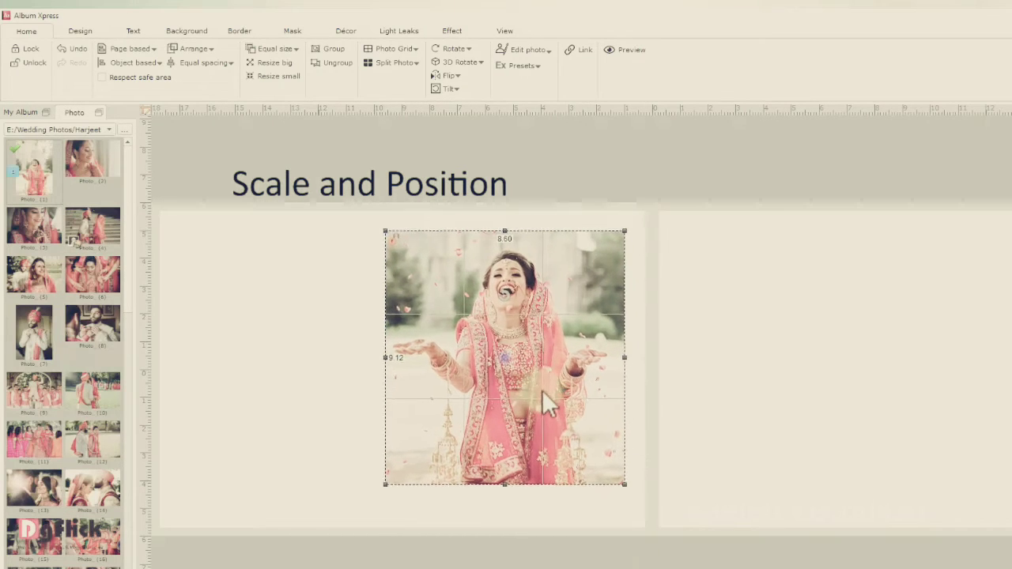
- Apply the solid circle mask to the photo and enlarge it to about 11.1 wide by 11.8 high
{"action": "left_click", "coordinate": [292, 32]}
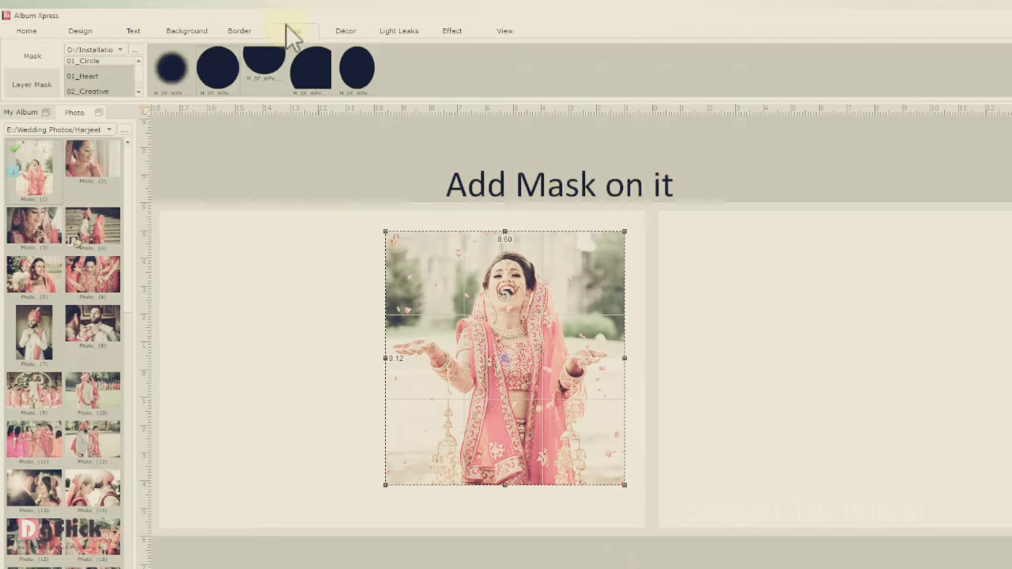
{"action": "left_click", "coordinate": [223, 64]}
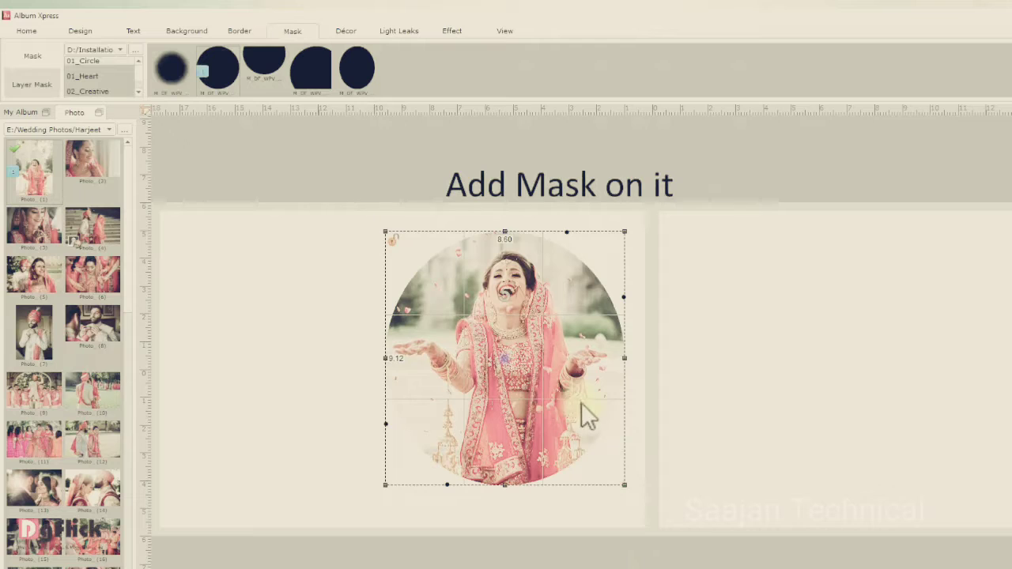
{"action": "left_click_drag", "start_coordinate": [583, 408], "coordinate": [532, 384]}
{"action": "left_click_drag", "start_coordinate": [580, 467], "coordinate": [652, 535]}
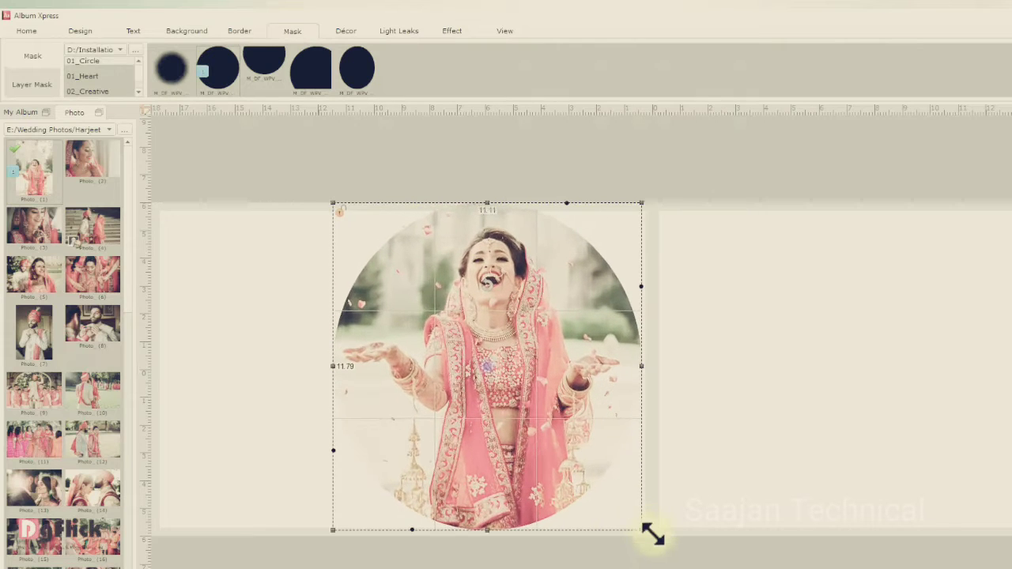
- Set the masked photo's size to width 10 and height 10
{"action": "left_click", "coordinate": [338, 366]}
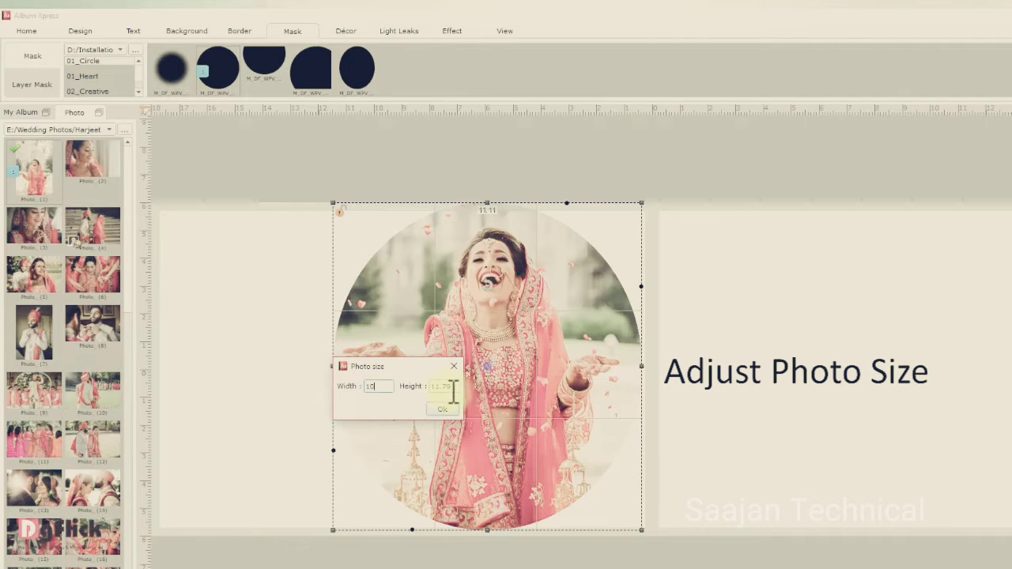
{"action": "type", "text": "0"}
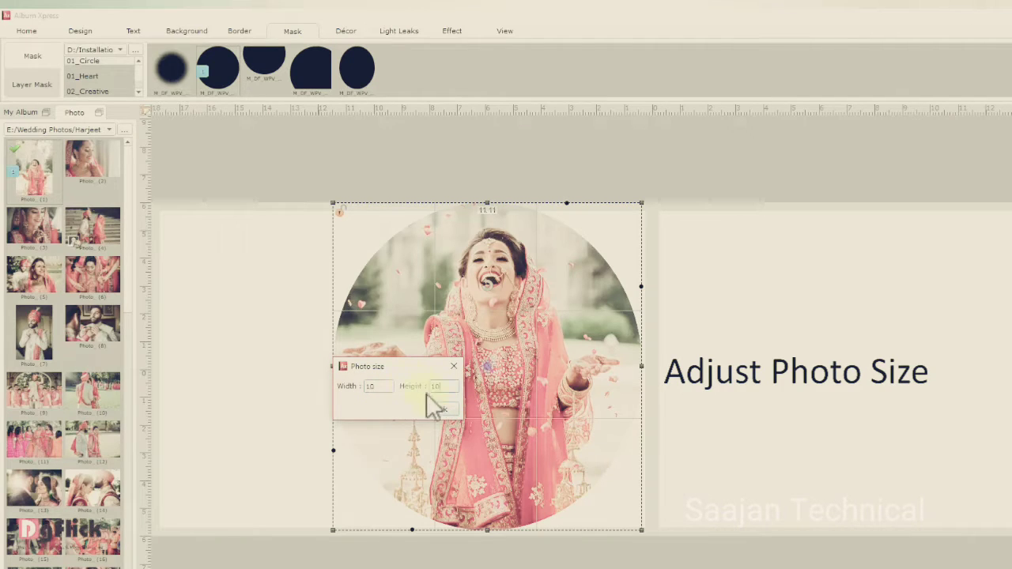
{"action": "left_click", "coordinate": [444, 407]}
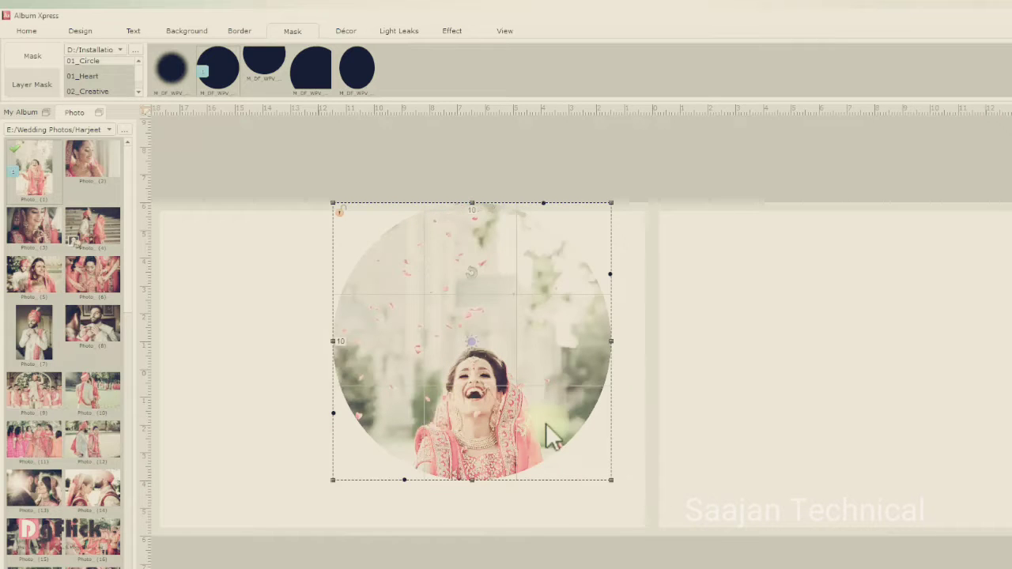
- Enlarge the circular photo to about 12.6 by 12.6 and pan the picture up so the bride fills the circle
{"action": "left_click_drag", "start_coordinate": [546, 424], "coordinate": [555, 408]}
{"action": "left_click_drag", "start_coordinate": [619, 466], "coordinate": [682, 530]}
{"action": "left_click_drag", "start_coordinate": [619, 426], "coordinate": [608, 488]}
{"action": "left_click_drag", "start_coordinate": [650, 518], "coordinate": [657, 522]}
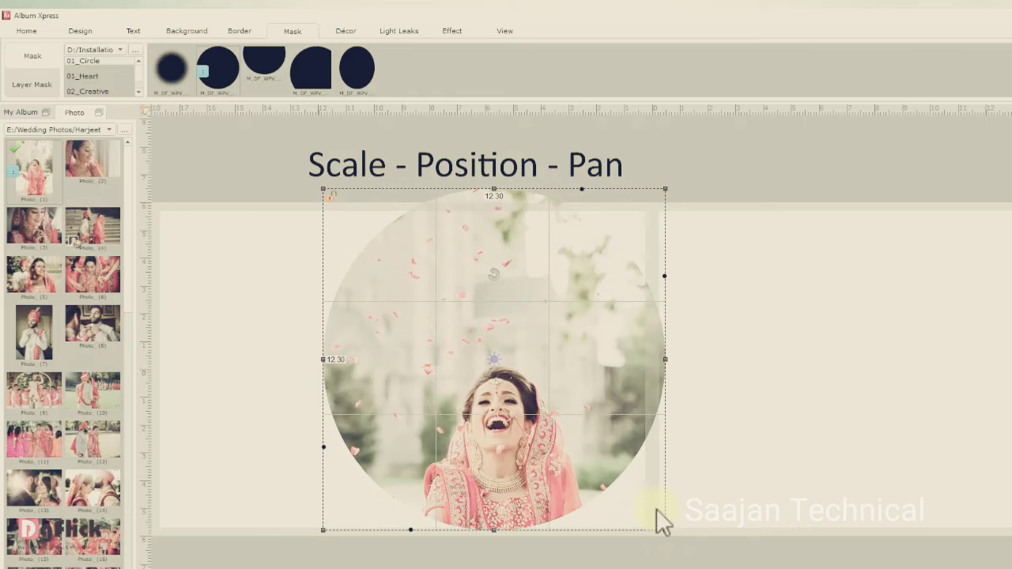
{"action": "left_click", "coordinate": [583, 413]}
{"action": "left_click_drag", "start_coordinate": [660, 182], "coordinate": [666, 176]}
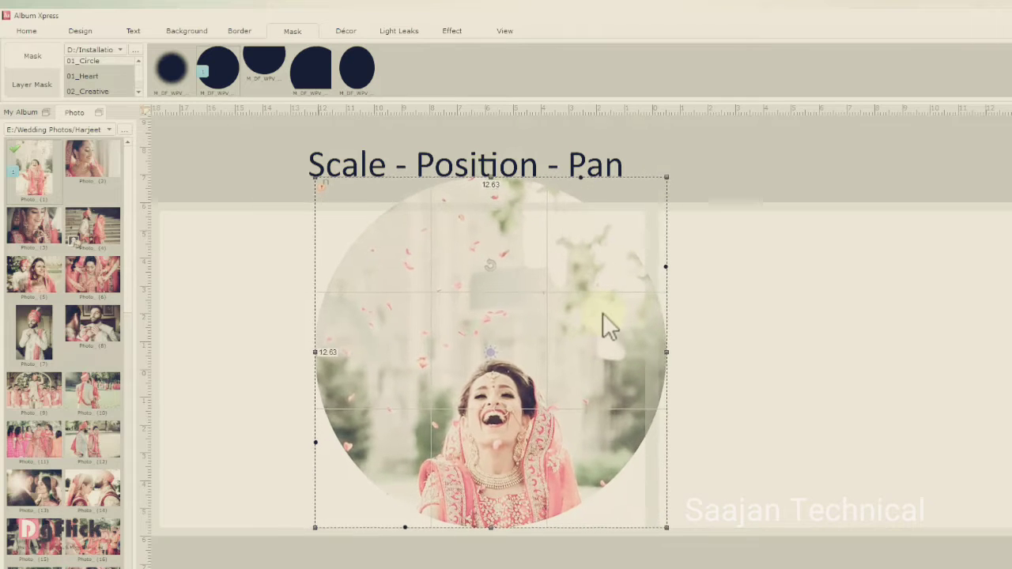
{"action": "left_click_drag", "start_coordinate": [602, 312], "coordinate": [604, 317]}
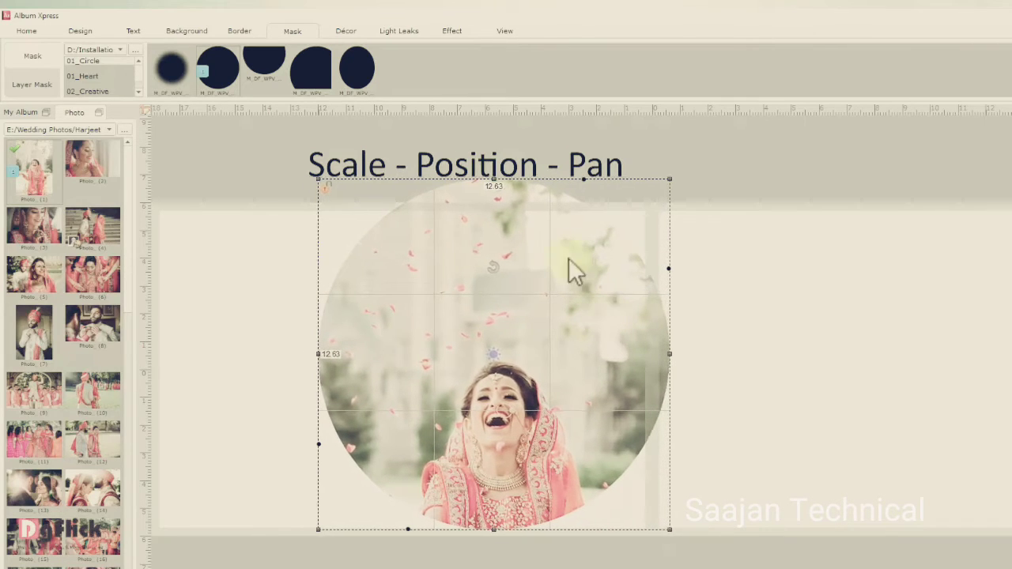
{"action": "left_click_drag", "start_coordinate": [488, 350], "coordinate": [494, 212]}
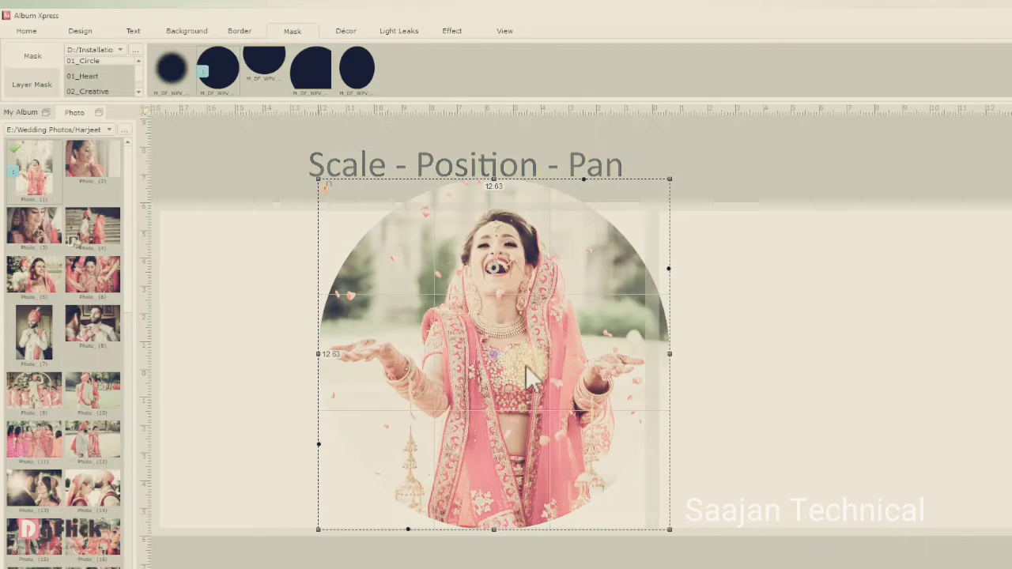
- Duplicate the circular photo and place the copy, scaled to about 9.1 by 9.1, at the left page's lower-left corner
{"action": "key", "text": "ctrl+d"}
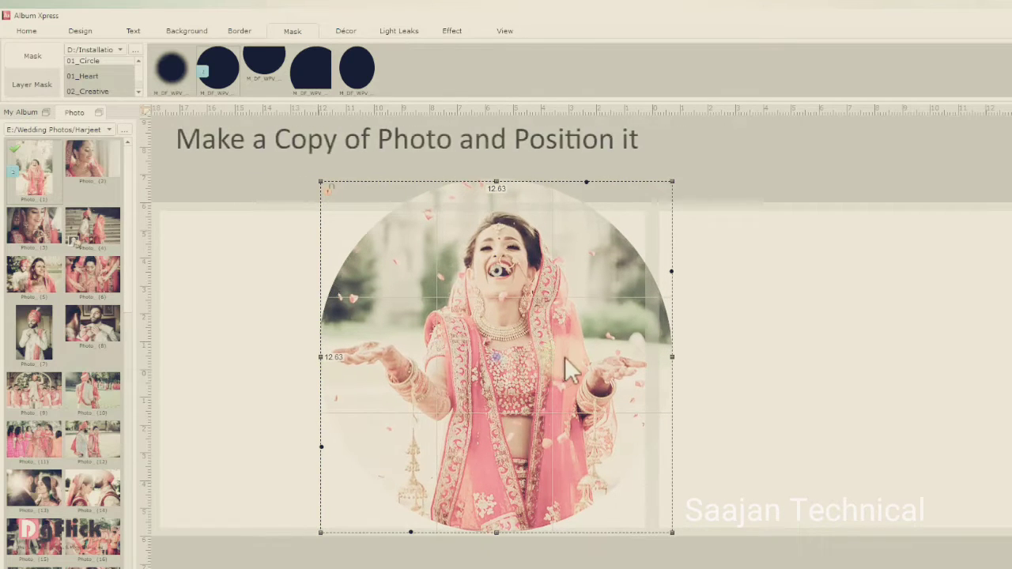
{"action": "left_click_drag", "start_coordinate": [568, 361], "coordinate": [556, 395]}
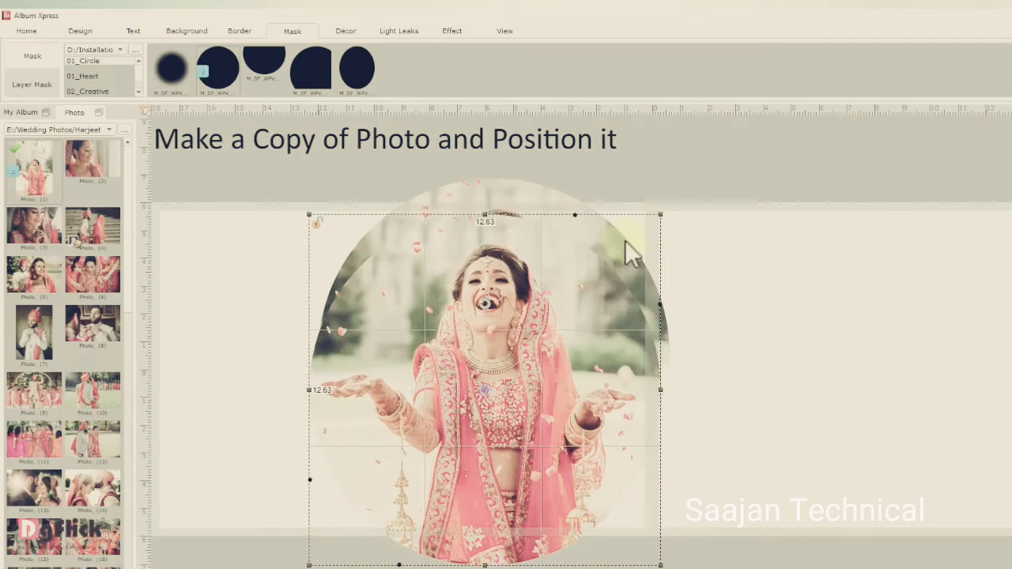
{"action": "left_click_drag", "start_coordinate": [661, 215], "coordinate": [538, 348]}
{"action": "left_click_drag", "start_coordinate": [400, 456], "coordinate": [242, 506]}
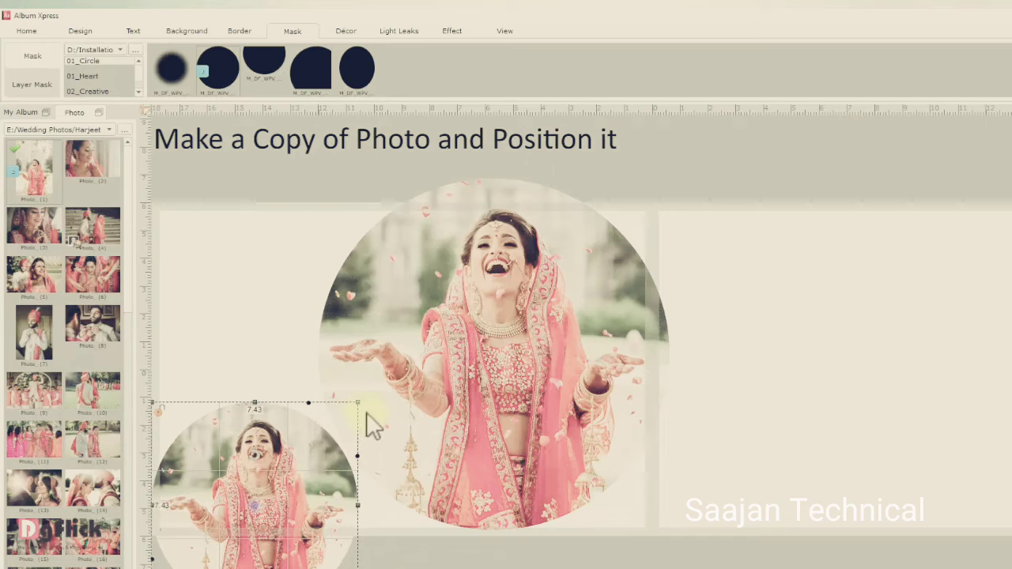
{"action": "left_click_drag", "start_coordinate": [363, 401], "coordinate": [399, 386]}
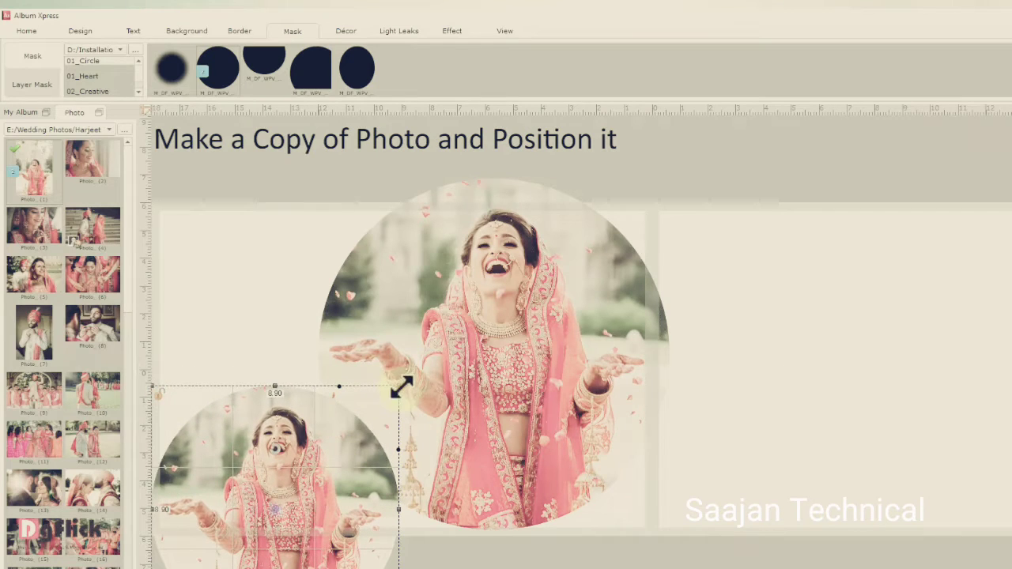
{"action": "left_click_drag", "start_coordinate": [399, 386], "coordinate": [404, 387]}
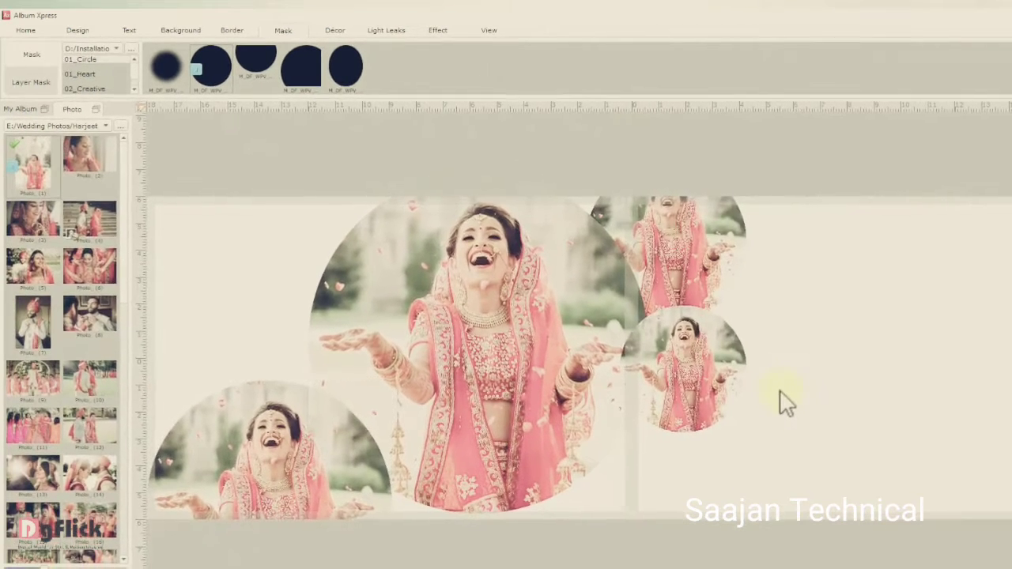
- Replace the picture in the upper small circle with Photo (5) and pan it down slightly within the circle
{"action": "left_click", "coordinate": [662, 274]}
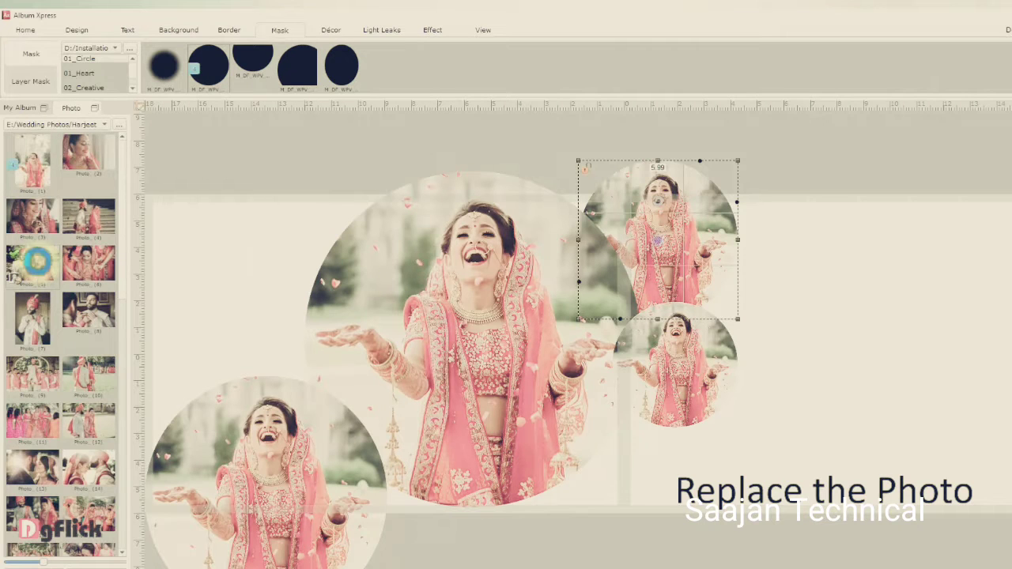
{"action": "left_click_drag", "start_coordinate": [35, 261], "coordinate": [633, 294]}
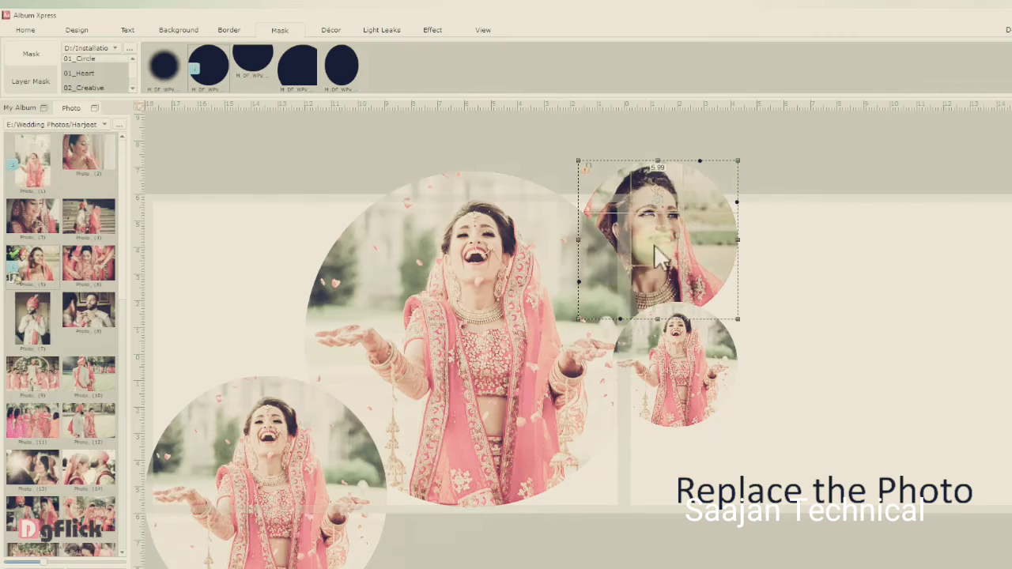
{"action": "left_click_drag", "start_coordinate": [656, 254], "coordinate": [657, 275]}
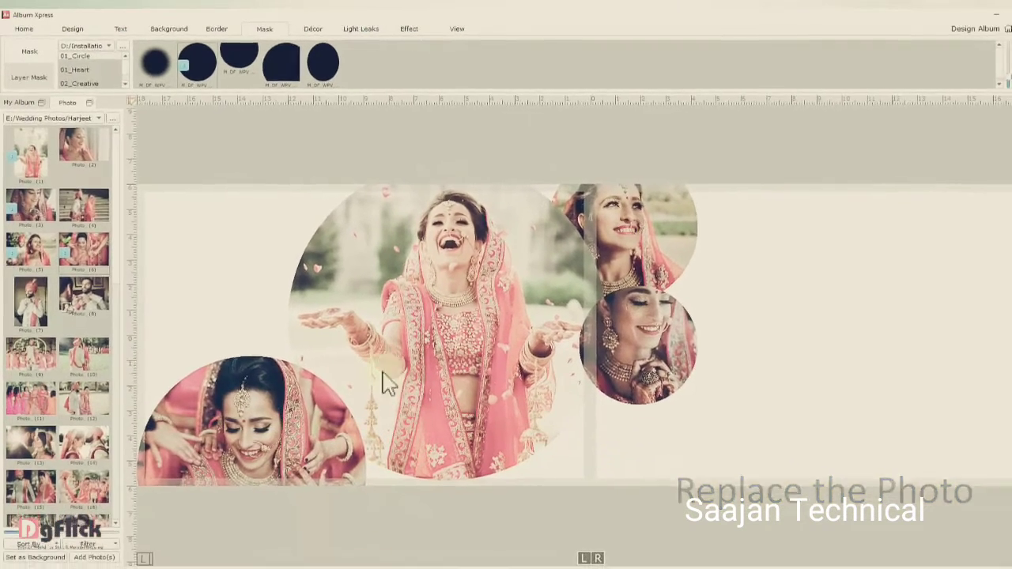
- Add Photo (4), place it on the right page beside the small circles, and widen it to about 15.6 past the page edge
{"action": "left_click", "coordinate": [91, 190]}
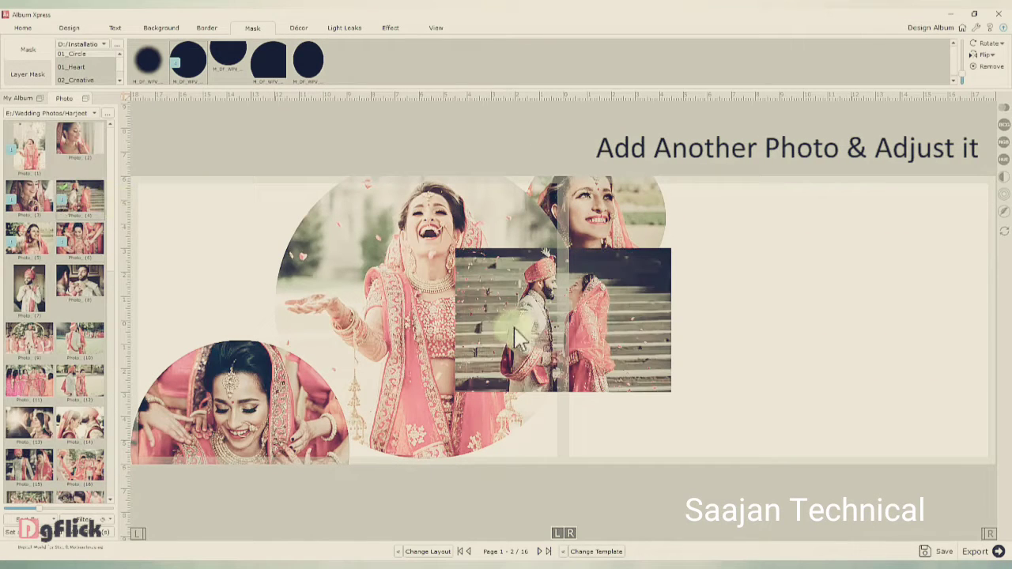
{"action": "left_click_drag", "start_coordinate": [515, 339], "coordinate": [714, 336]}
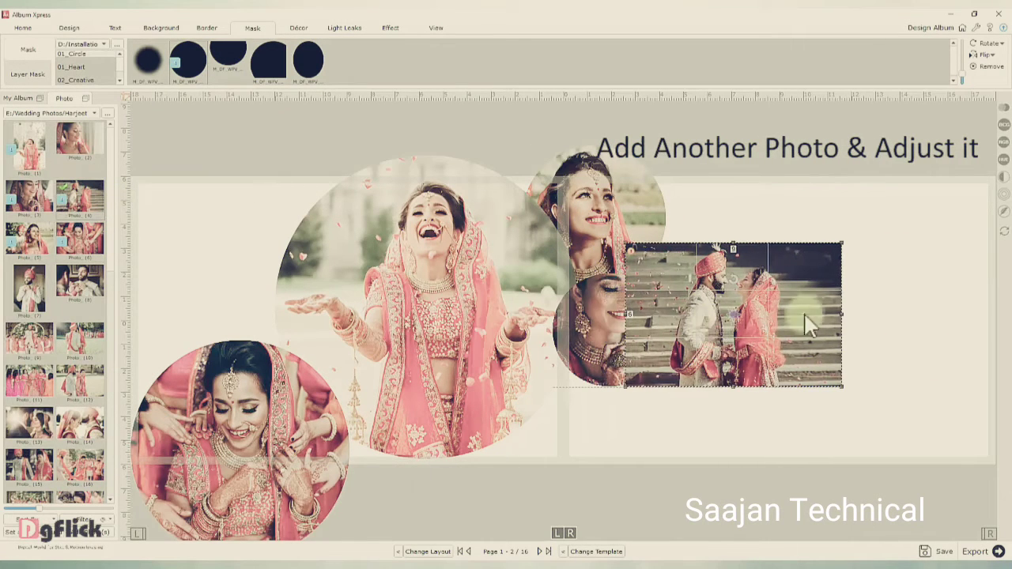
{"action": "left_click_drag", "start_coordinate": [842, 316], "coordinate": [1001, 313]}
{"action": "left_click_drag", "start_coordinate": [802, 317], "coordinate": [810, 321]}
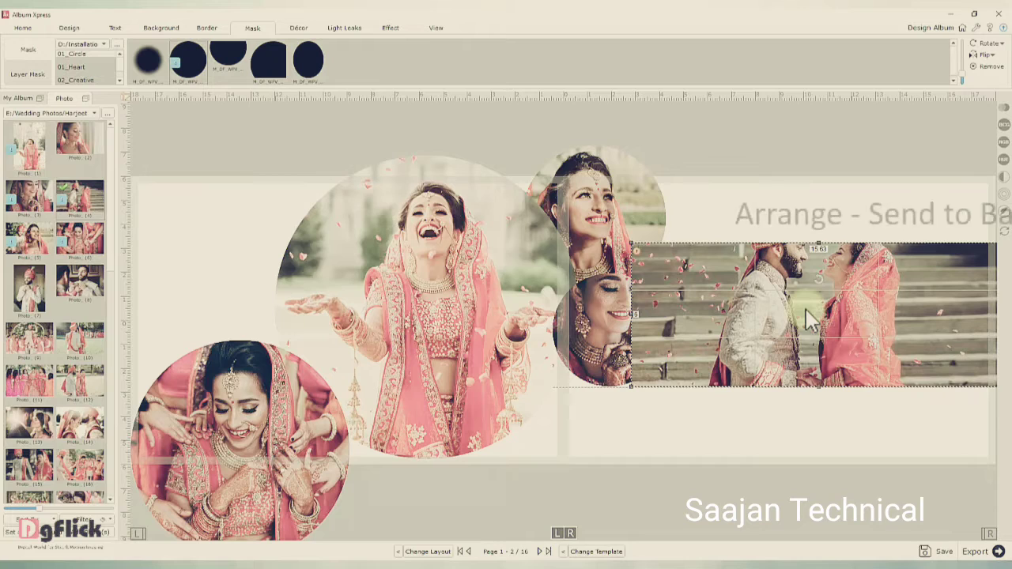
- Send the wide couple photo to the back and pan its picture so both heads sit inside the frame
{"action": "right_click", "coordinate": [808, 313]}
{"action": "mouse_move", "coordinate": [824, 398]}
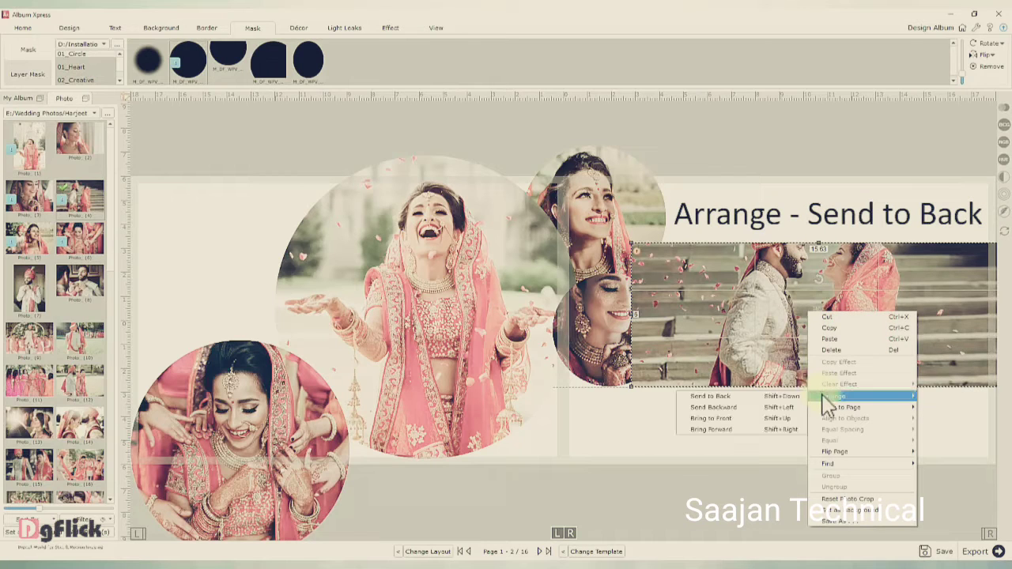
{"action": "left_click", "coordinate": [742, 398]}
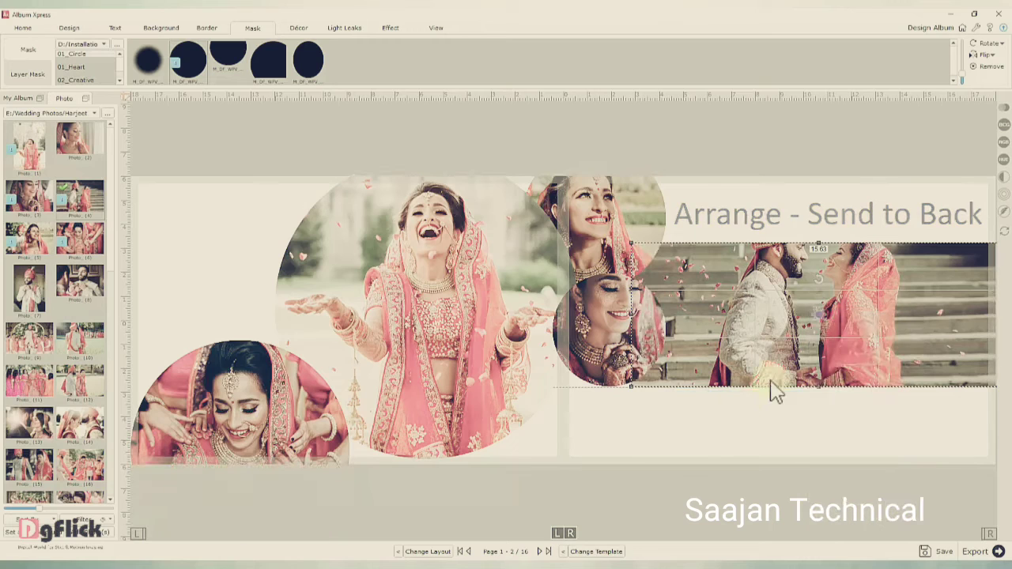
{"action": "left_click_drag", "start_coordinate": [817, 344], "coordinate": [818, 311]}
- Select all photos on the spread and add an outline with a width of 81
{"action": "left_click_drag", "start_coordinate": [789, 433], "coordinate": [187, 204]}
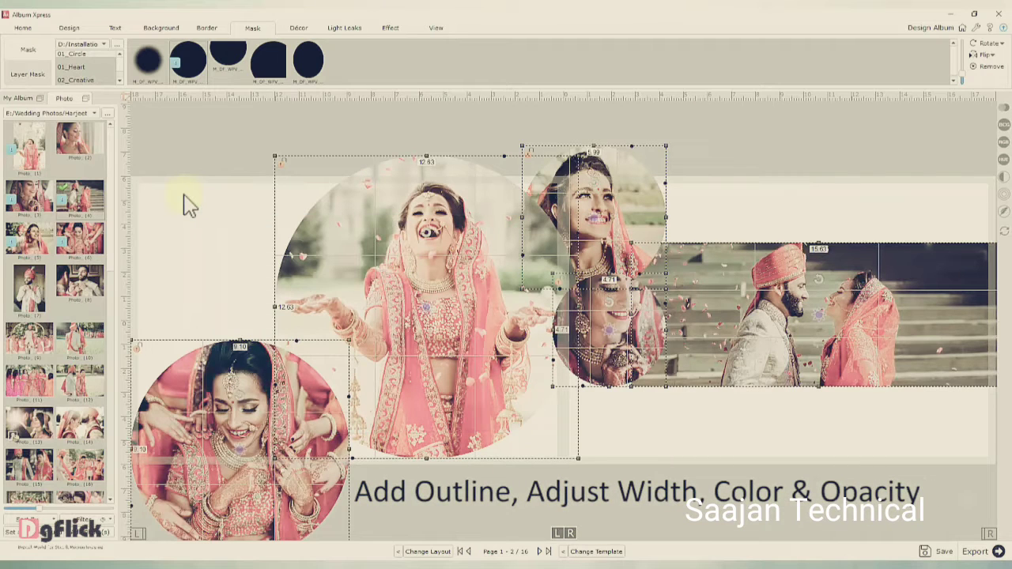
{"action": "left_click", "coordinate": [207, 30]}
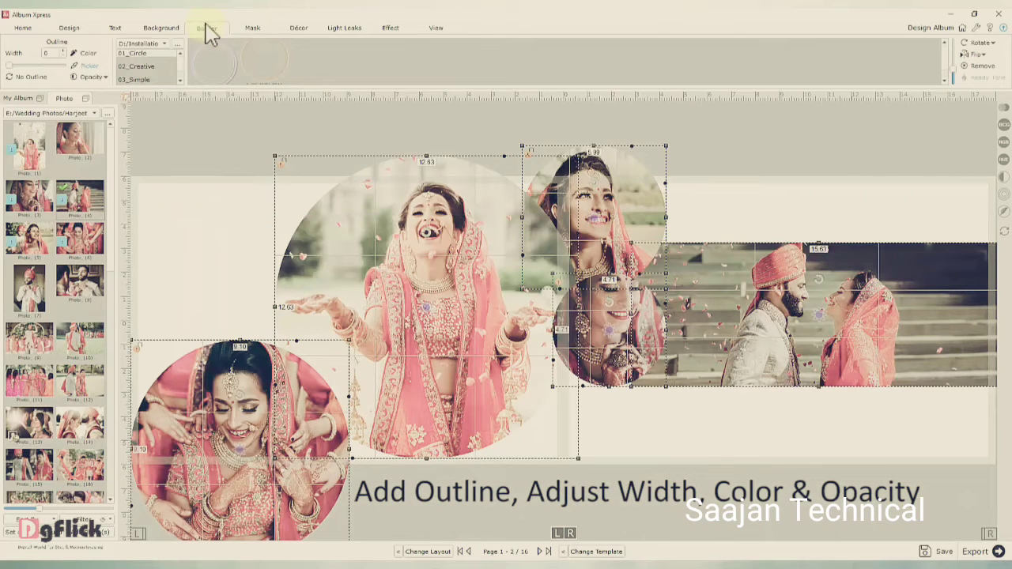
{"action": "left_click", "coordinate": [25, 66]}
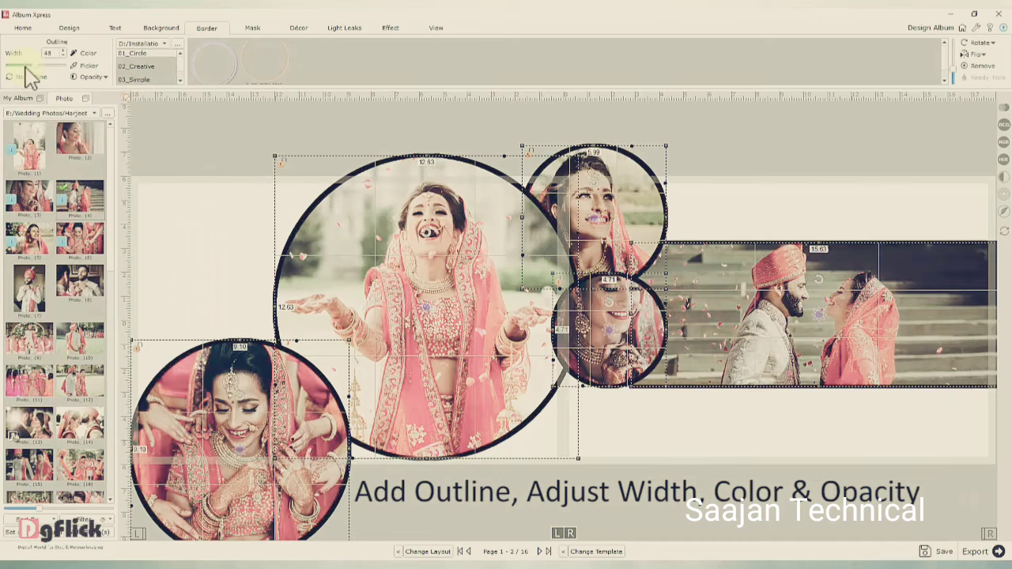
{"action": "scroll", "coordinate": [24, 68], "scroll_direction": "up", "scroll_amount": 8}
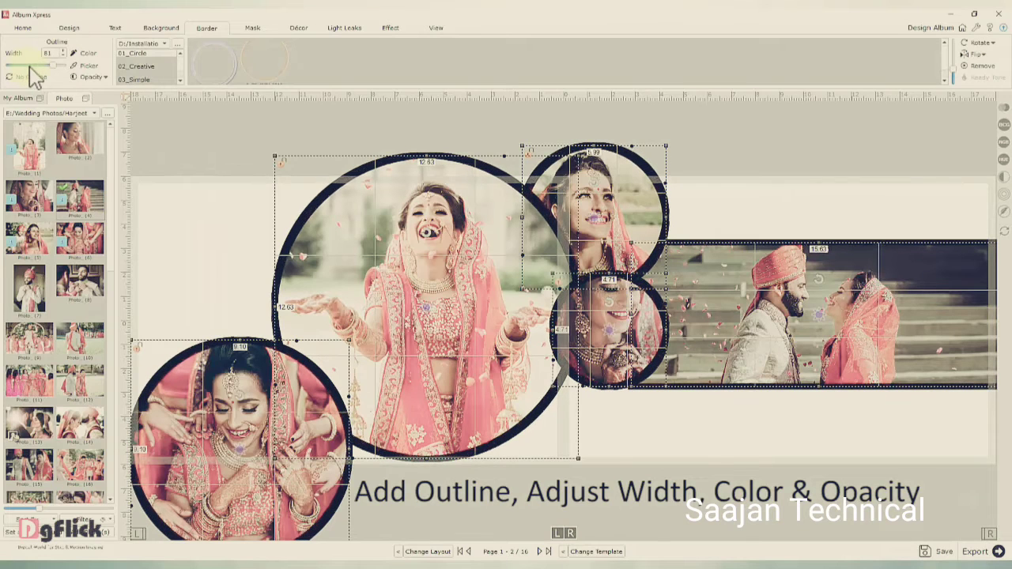
- Sample the outline colour for the selected photos from the light page background and slightly reduce the outline's opacity
{"action": "left_click", "coordinate": [89, 67]}
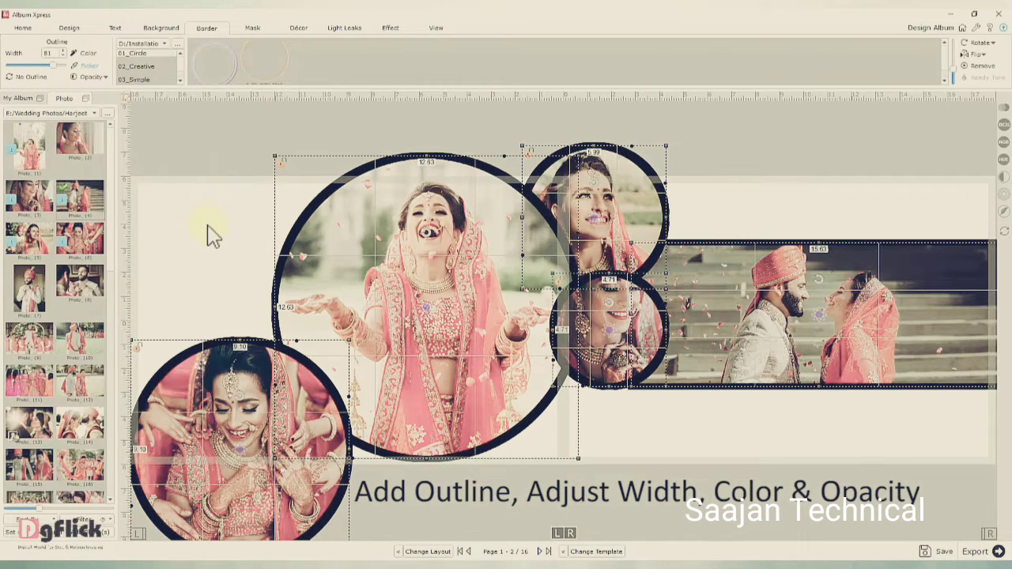
{"action": "left_click", "coordinate": [212, 233]}
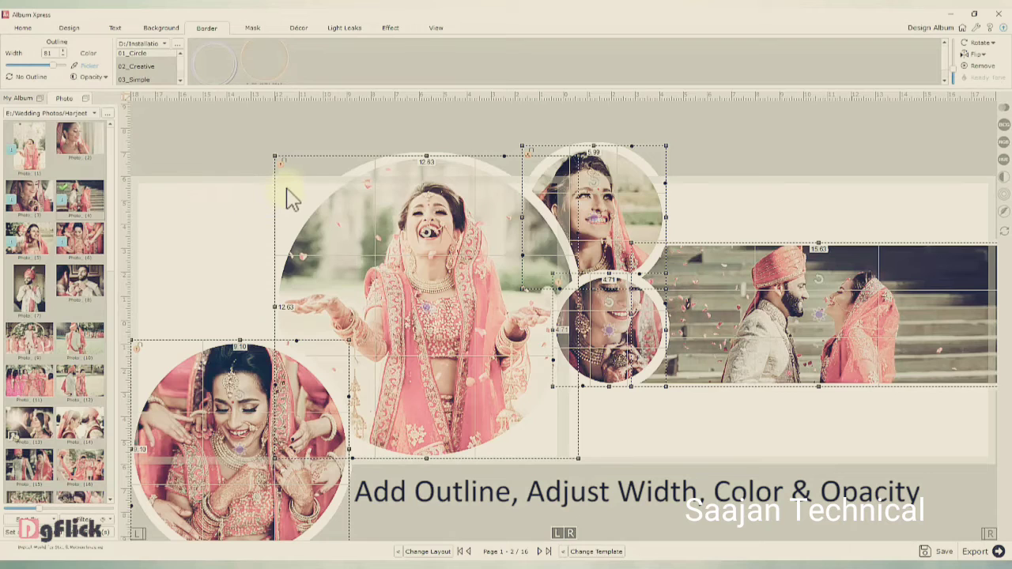
{"action": "left_click", "coordinate": [108, 85]}
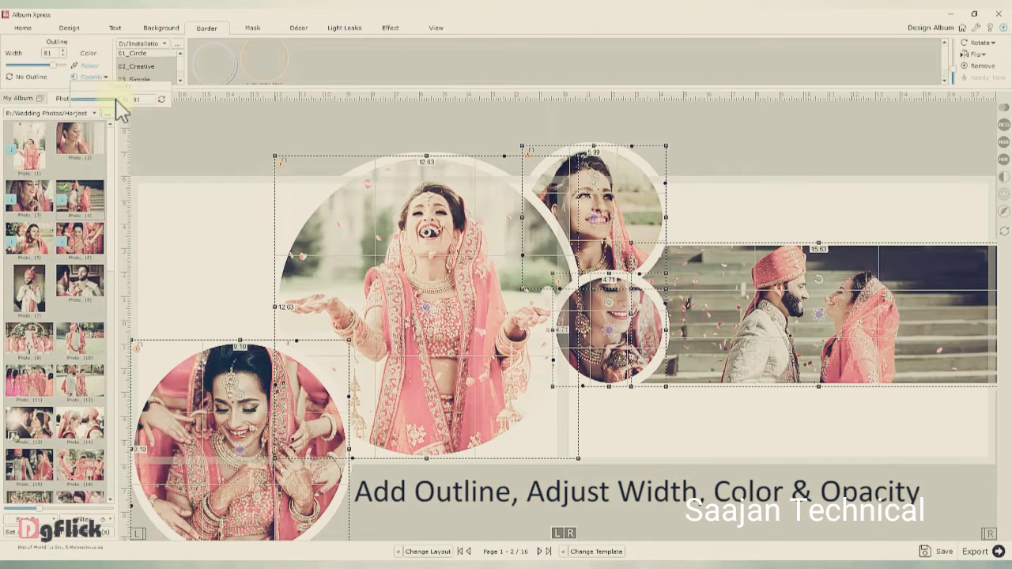
{"action": "left_click", "coordinate": [99, 77]}
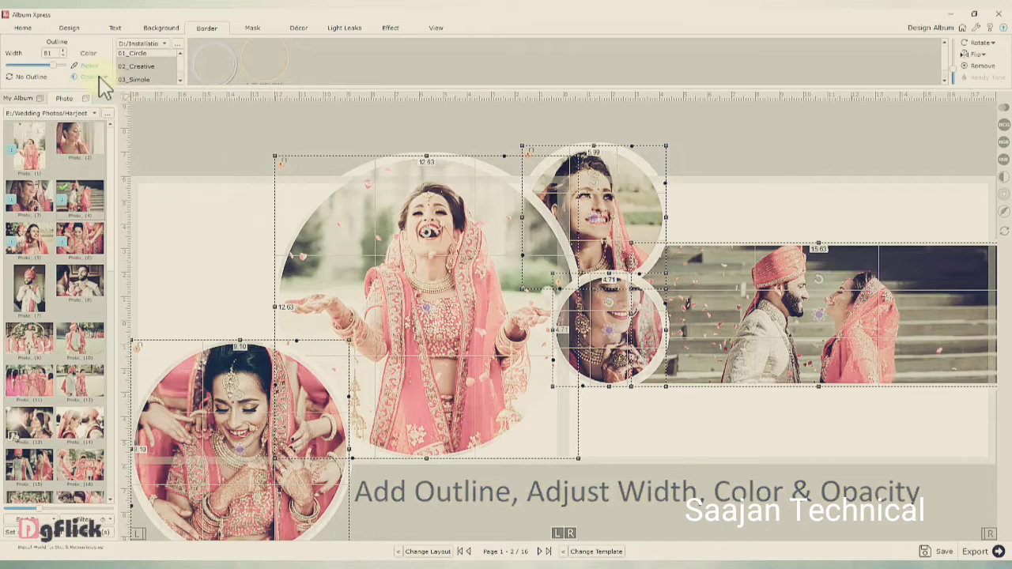
- Give the selected photos a shadow with an X offset of 46, a Y offset of 59 and a slight blur
{"action": "left_click", "coordinate": [386, 30]}
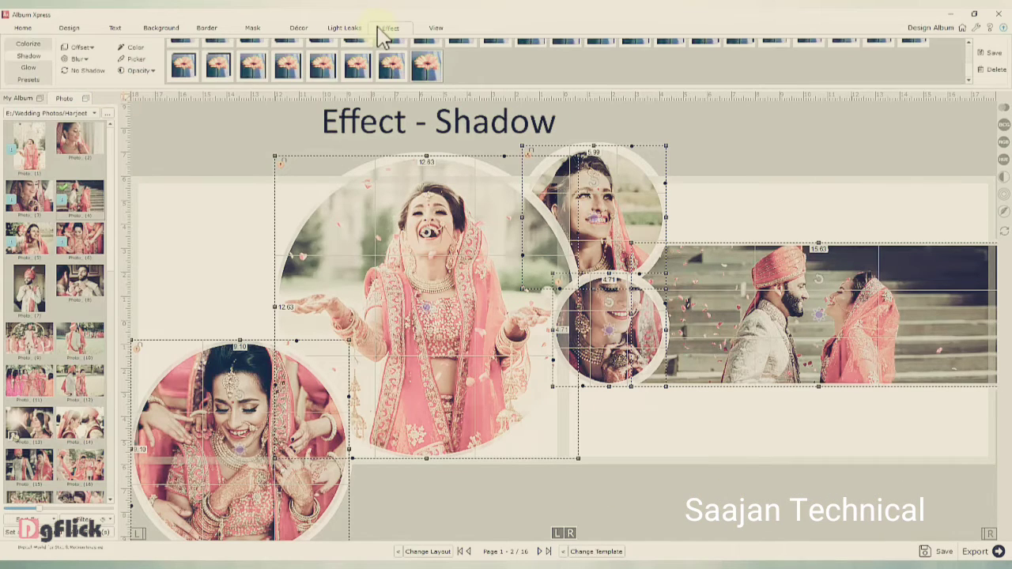
{"action": "left_click", "coordinate": [87, 48]}
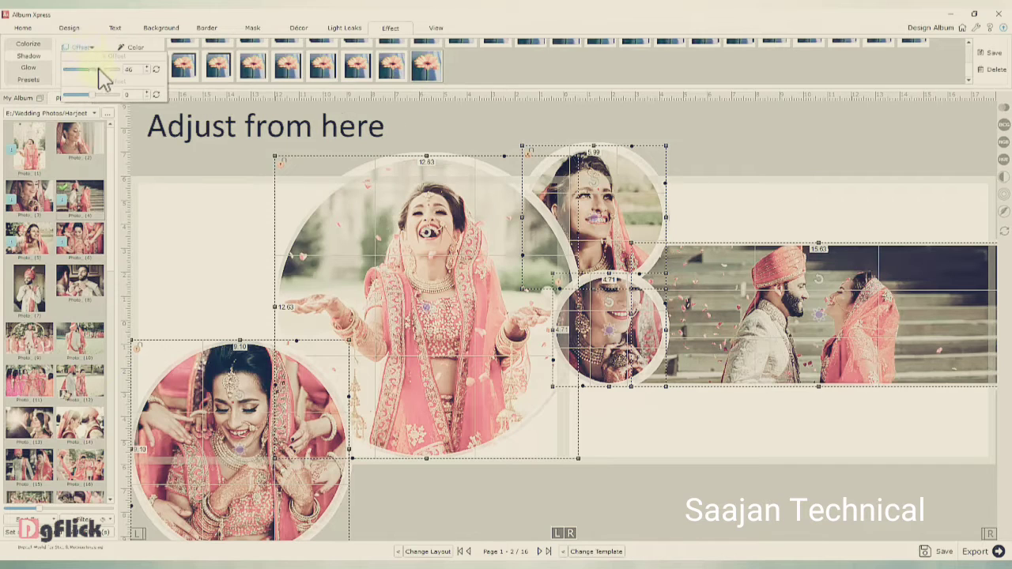
{"action": "left_click", "coordinate": [94, 95]}
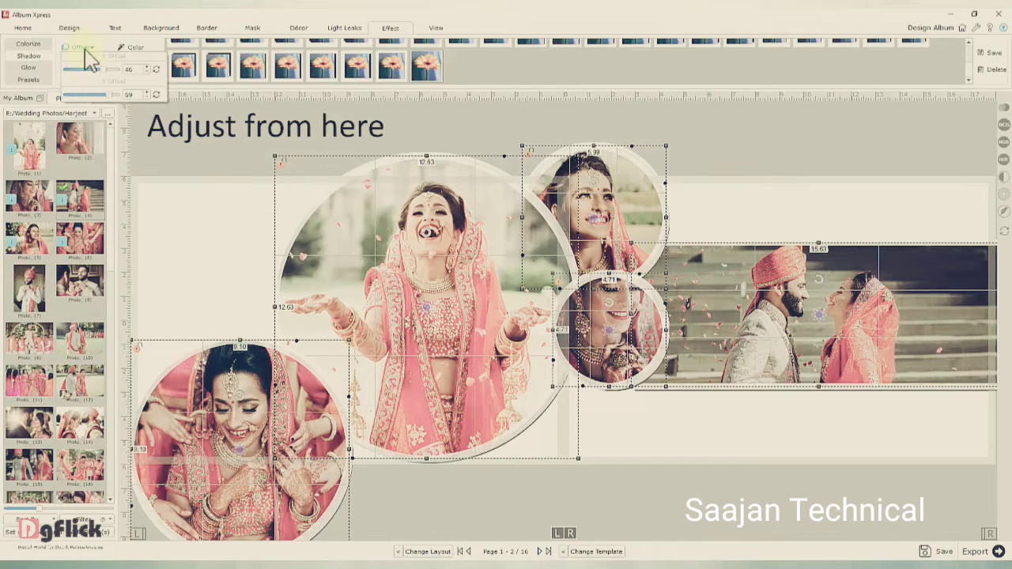
{"action": "left_click", "coordinate": [86, 49]}
{"action": "left_click", "coordinate": [86, 59]}
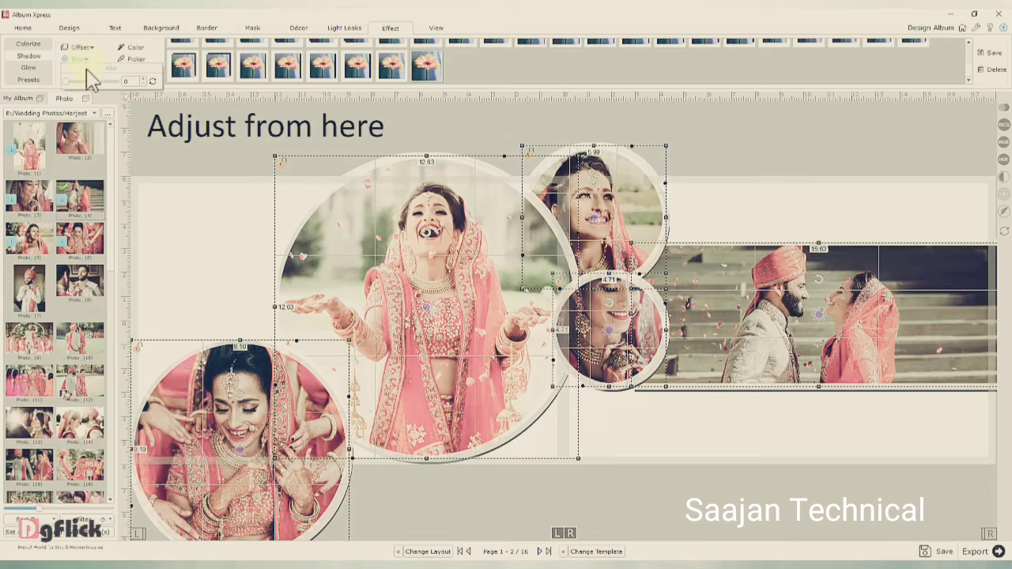
{"action": "left_click", "coordinate": [87, 81]}
{"action": "left_click", "coordinate": [83, 60]}
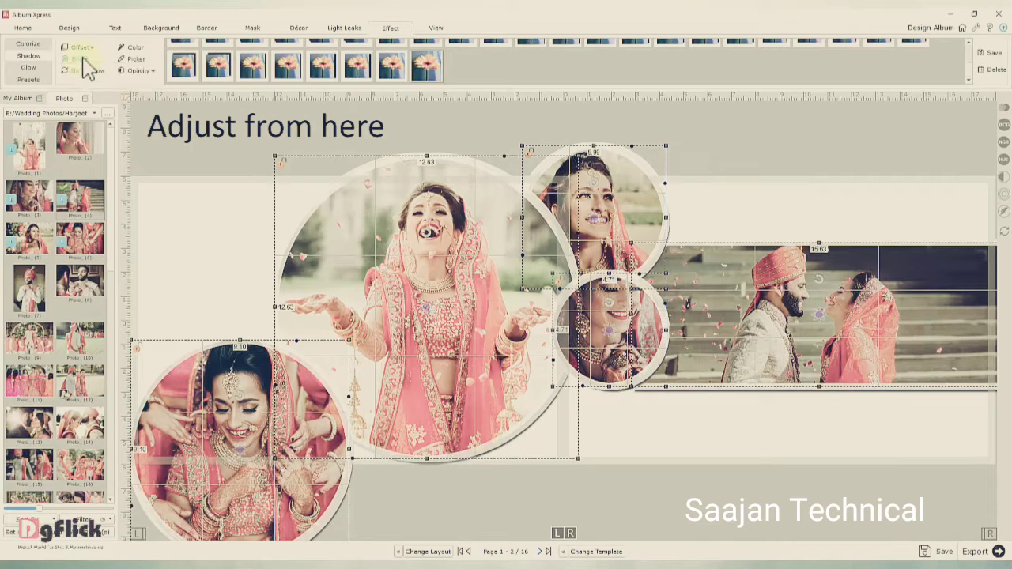
{"action": "left_click", "coordinate": [665, 427]}
- Nudge the lower small circle photo slightly up and left, and shift the upper small circle photo slightly to the right
{"action": "left_click", "coordinate": [631, 386]}
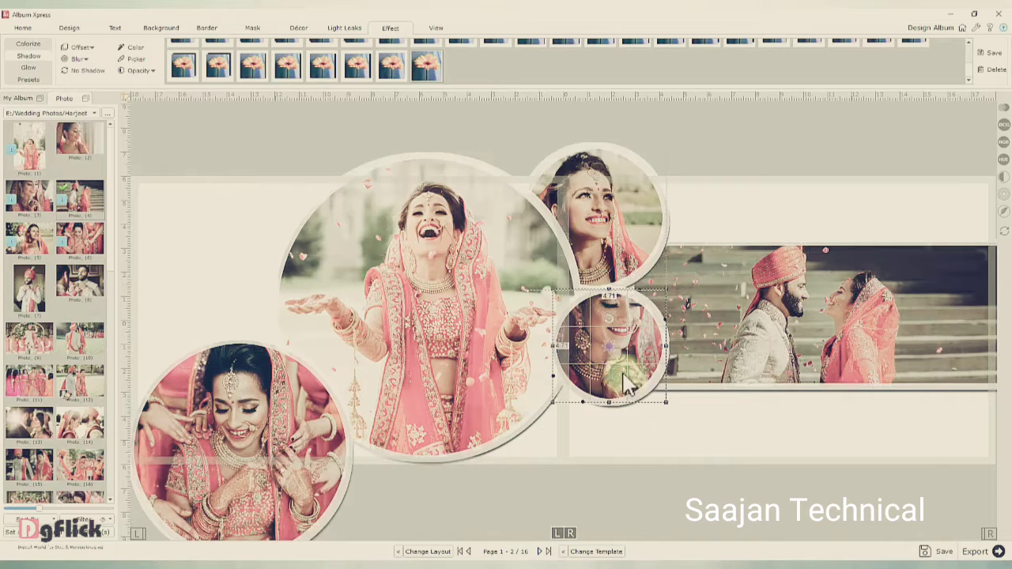
{"action": "left_click_drag", "start_coordinate": [631, 386], "coordinate": [626, 375]}
{"action": "left_click", "coordinate": [632, 254]}
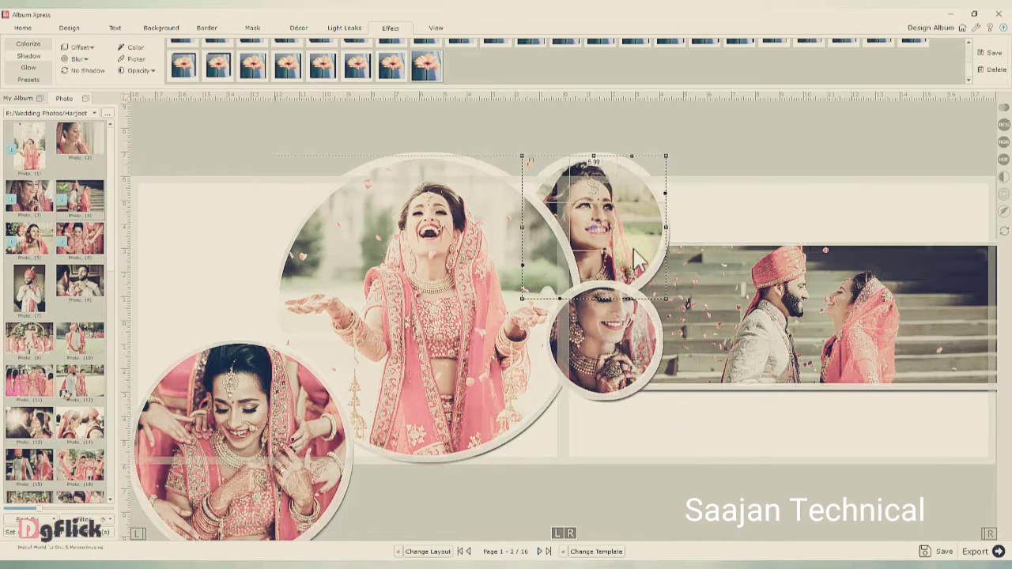
{"action": "left_click_drag", "start_coordinate": [632, 255], "coordinate": [642, 250]}
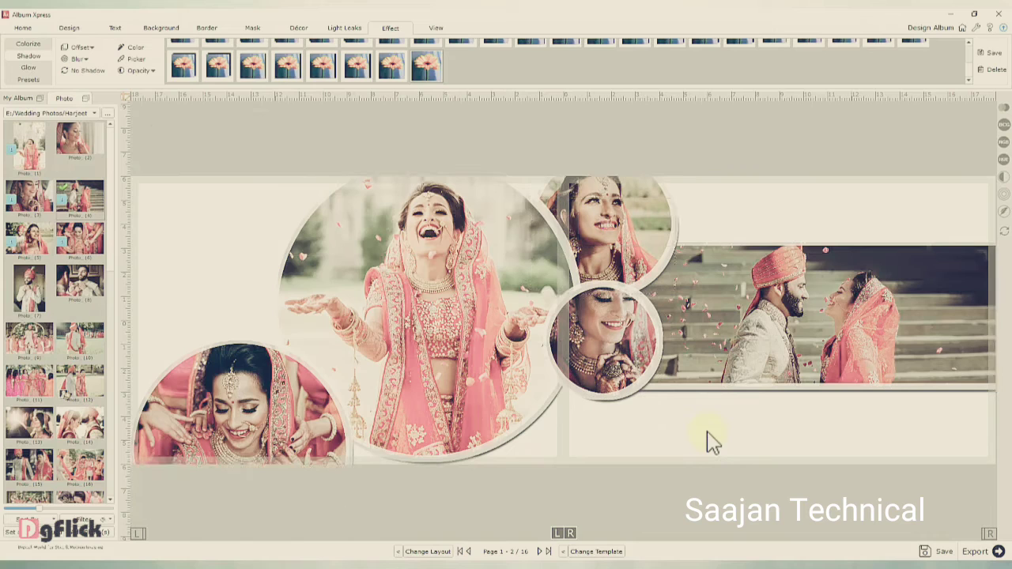
- Apply the black-and-white Colorize preset to the wide couple photo
{"action": "left_click", "coordinate": [743, 331]}
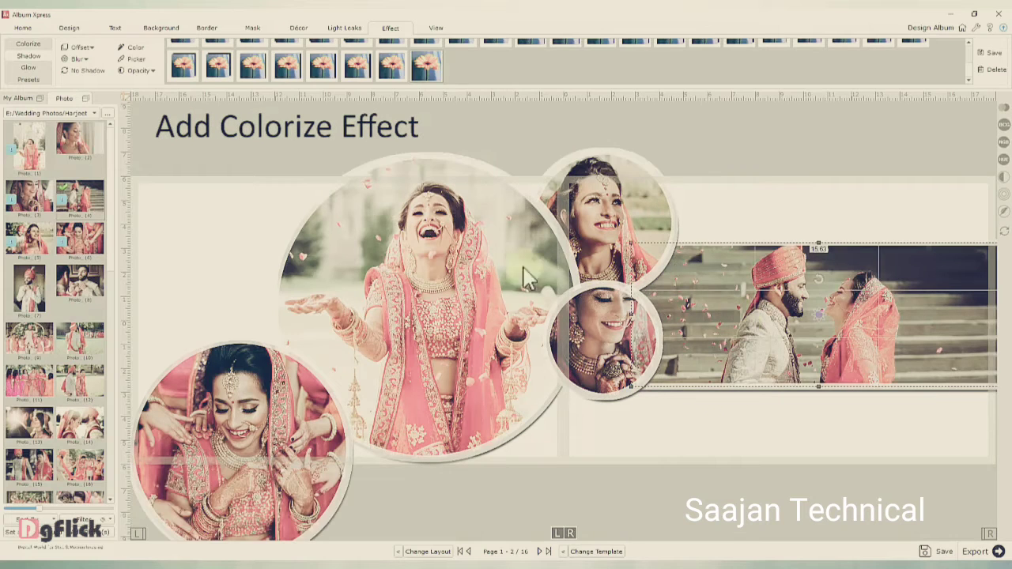
{"action": "left_click", "coordinate": [30, 46]}
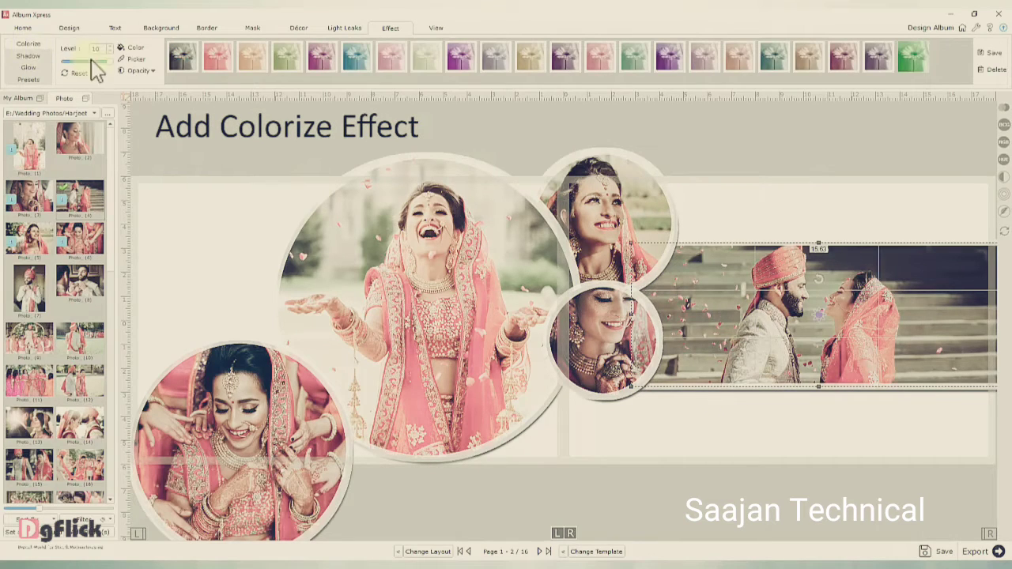
{"action": "left_click", "coordinate": [180, 60]}
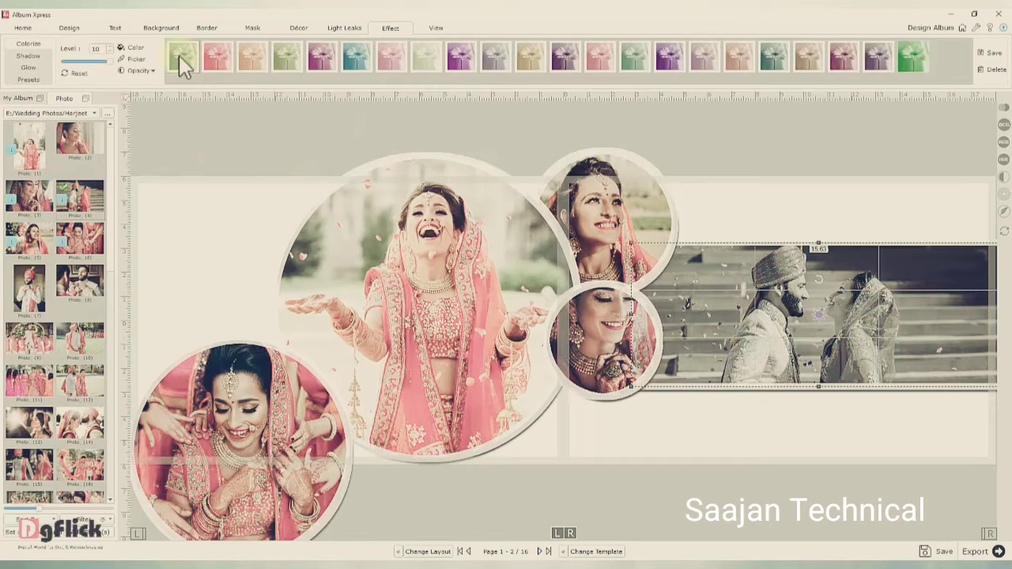
{"action": "left_click", "coordinate": [224, 212]}
- Add the pink floral branch clipart from 08_Creative, slightly enlarged and rotated into the left page's upper corner
{"action": "left_click", "coordinate": [299, 29]}
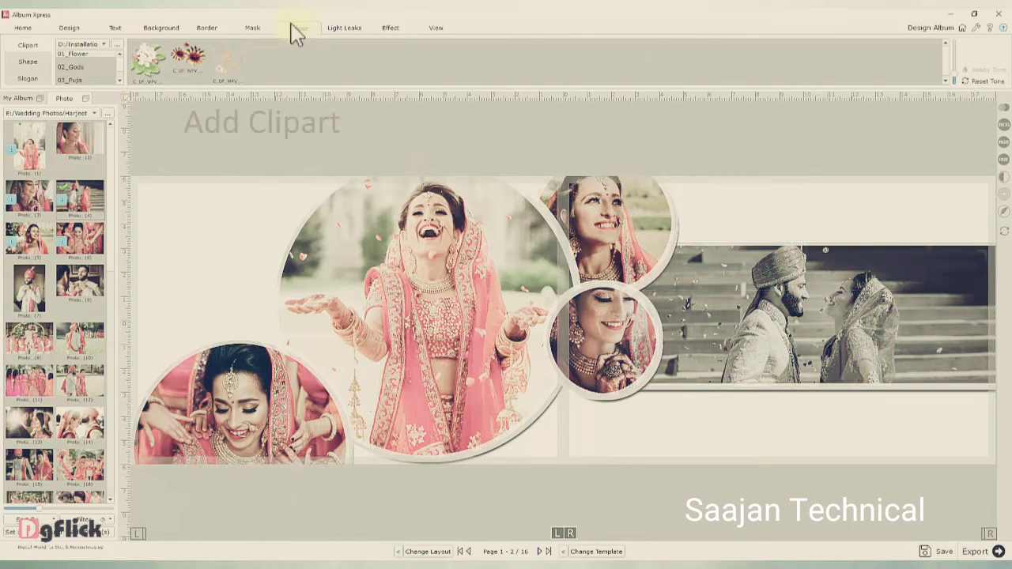
{"action": "scroll", "coordinate": [84, 72], "scroll_direction": "down", "scroll_amount": 1}
{"action": "left_click", "coordinate": [87, 81]}
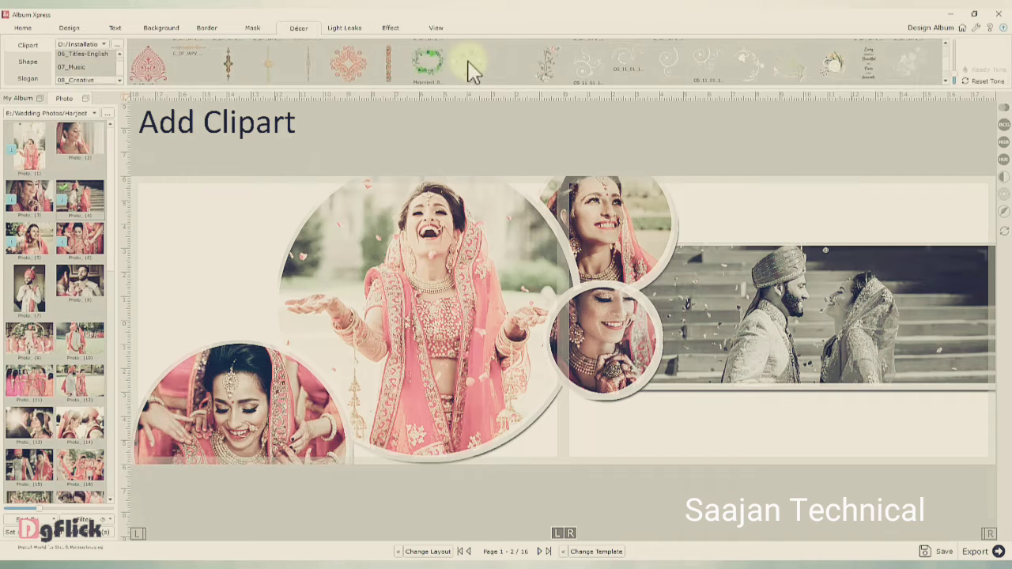
{"action": "double_click", "coordinate": [548, 72]}
{"action": "left_click_drag", "start_coordinate": [566, 253], "coordinate": [220, 229]}
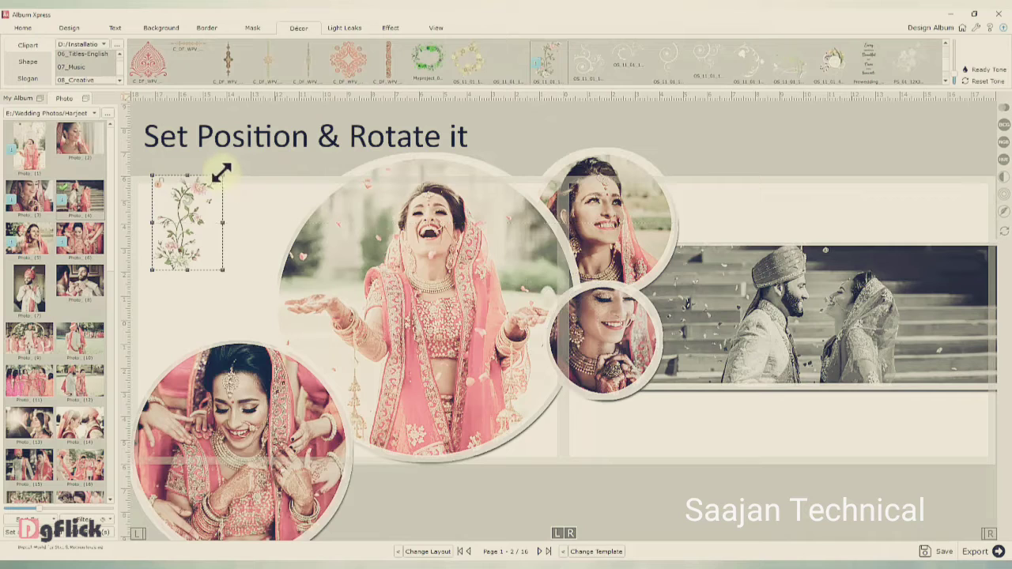
{"action": "left_click_drag", "start_coordinate": [221, 173], "coordinate": [233, 165]}
{"action": "left_click_drag", "start_coordinate": [201, 200], "coordinate": [200, 229]}
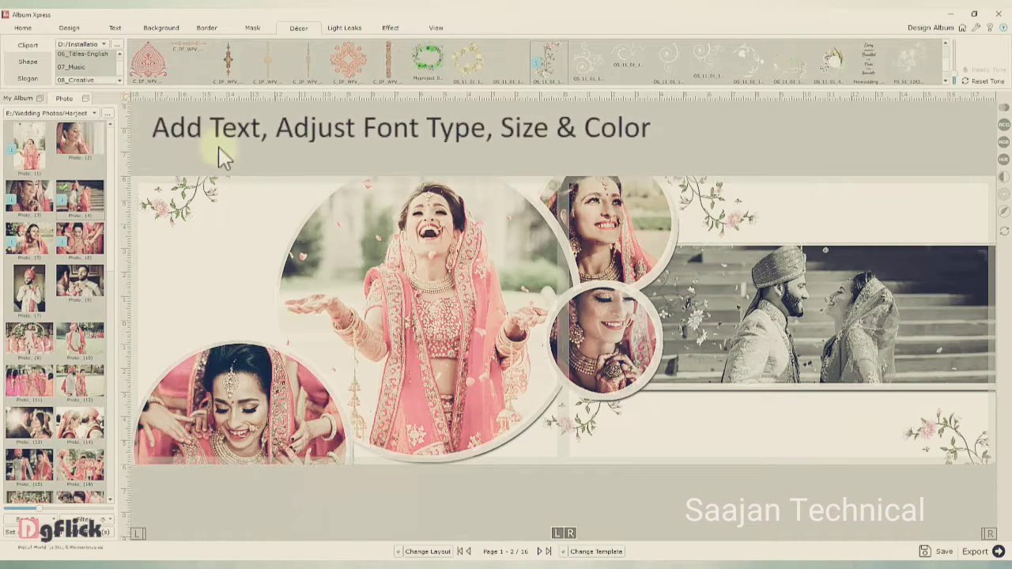
- Add the text "You" in Javanese Text at size 69 on the left page's blank area and sample its colour from the spread
{"action": "left_click", "coordinate": [117, 29]}
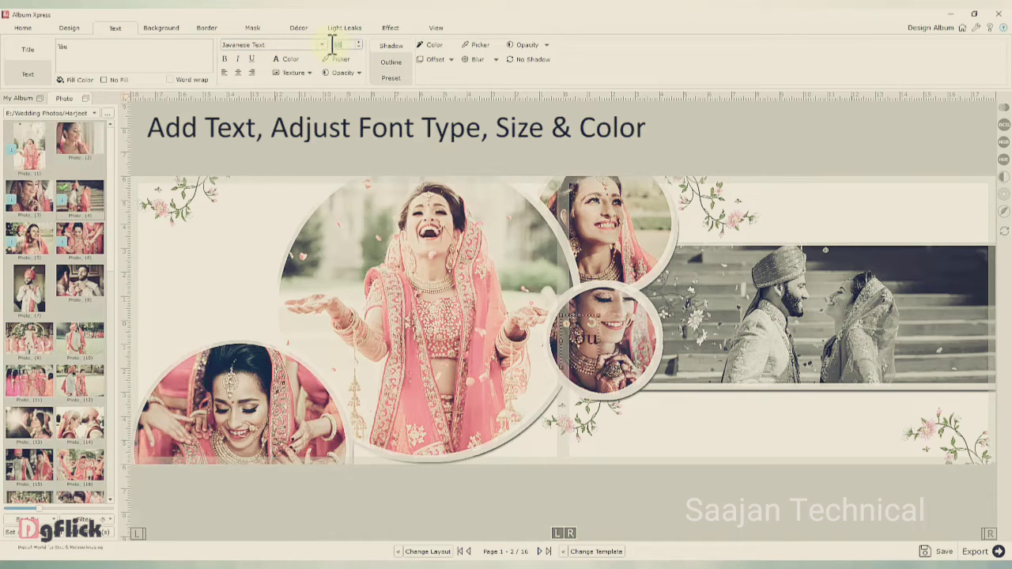
{"action": "left_click_drag", "start_coordinate": [584, 352], "coordinate": [209, 264]}
{"action": "left_click", "coordinate": [338, 60]}
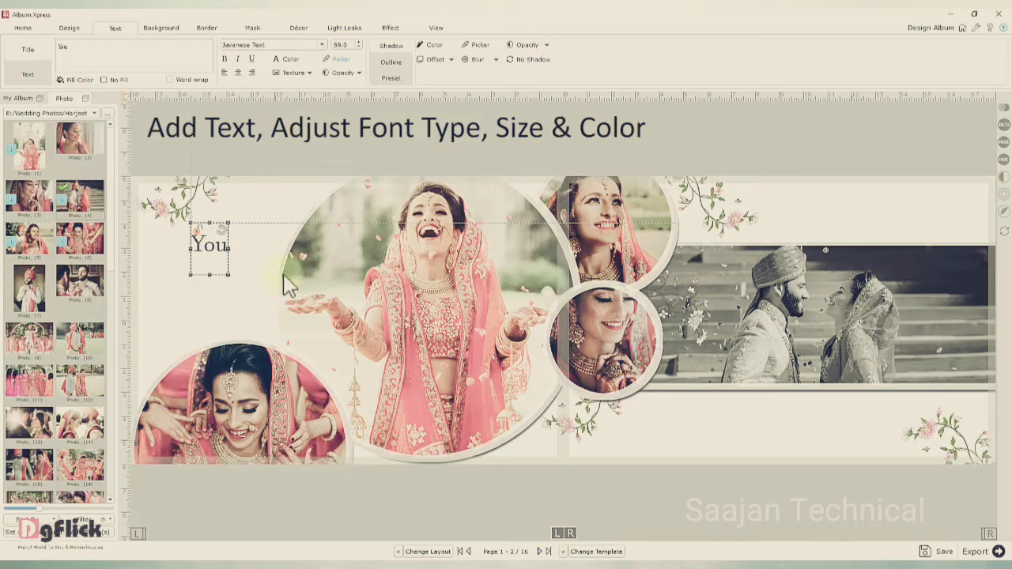
{"action": "left_click", "coordinate": [256, 270]}
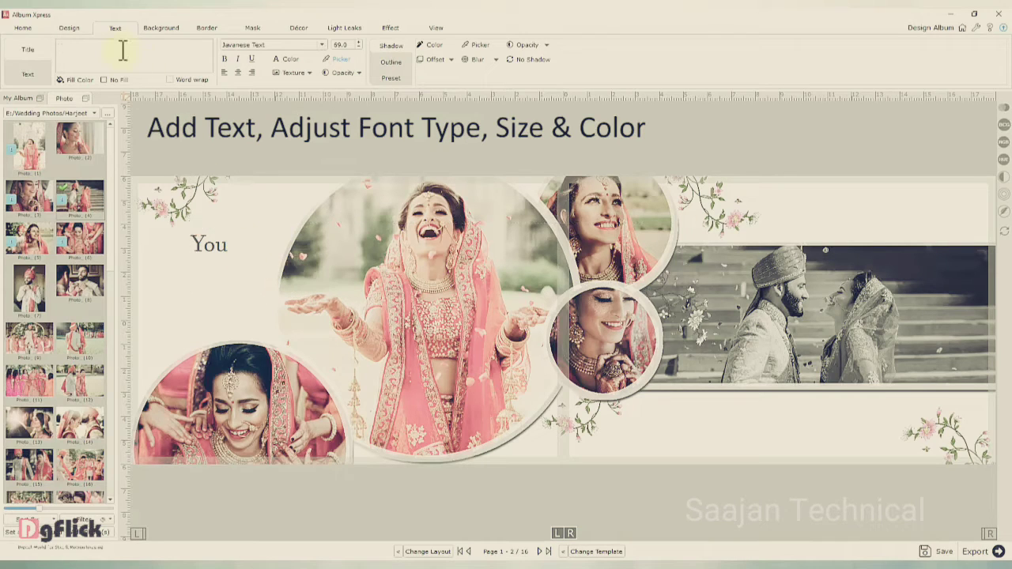
- Paste the lines "are my Life, are my Hope, are my Inspiration, are my Everything." and shrink them to about size 28.5 below "You"
{"action": "key", "text": "ctrl+v"}
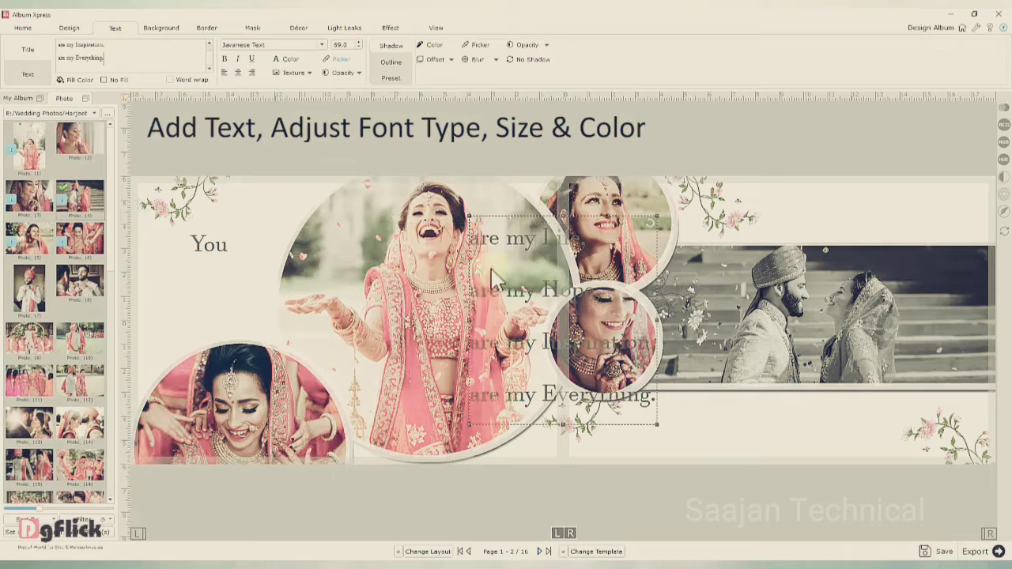
{"action": "left_click_drag", "start_coordinate": [492, 278], "coordinate": [239, 294]}
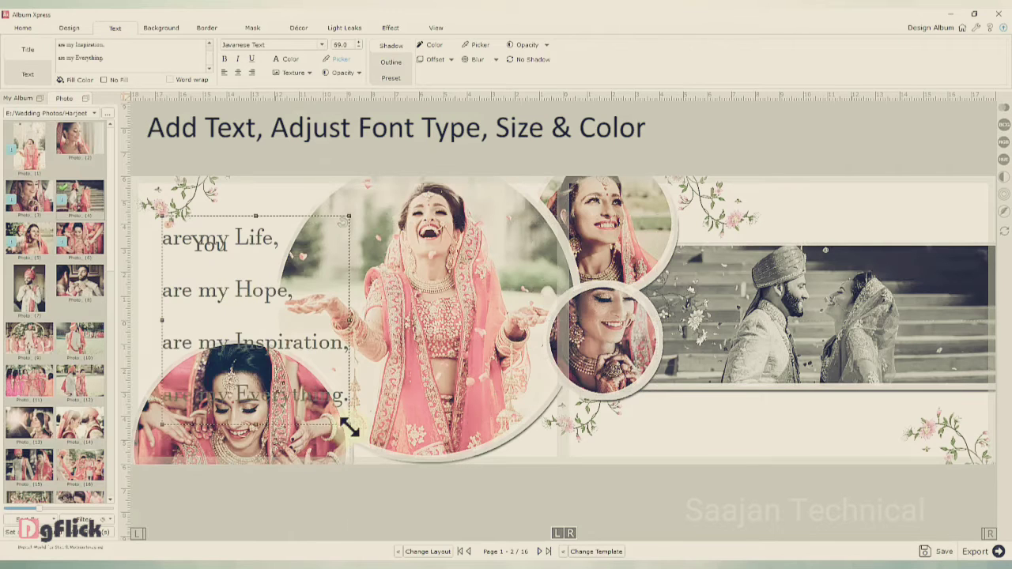
{"action": "left_click_drag", "start_coordinate": [348, 428], "coordinate": [294, 357]}
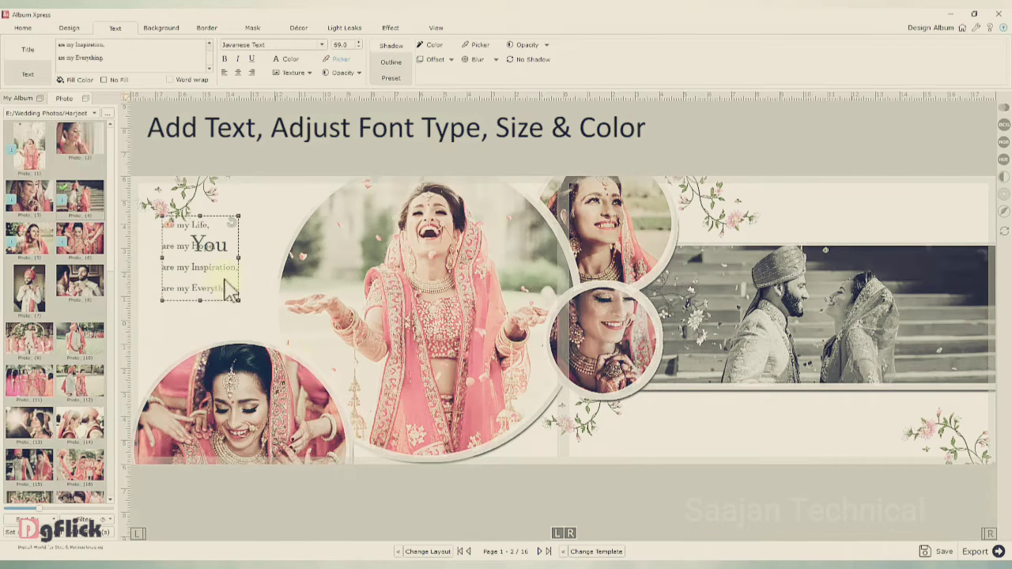
{"action": "left_click_drag", "start_coordinate": [227, 291], "coordinate": [232, 318]}
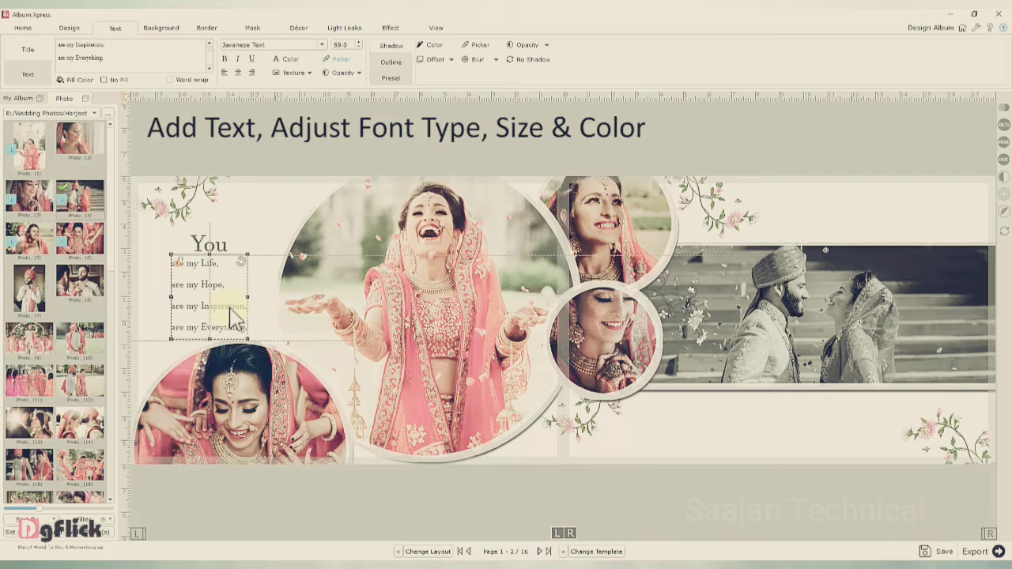
- Shift the "You" text left so it starts at the left edge of the lines below it
{"action": "left_click", "coordinate": [220, 250]}
{"action": "left_click_drag", "start_coordinate": [201, 246], "coordinate": [195, 251]}
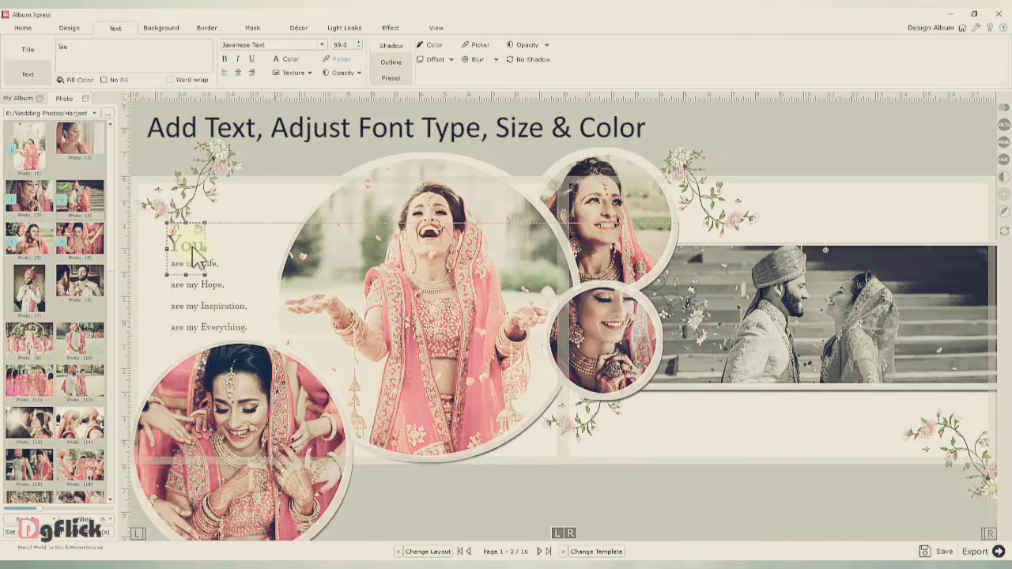
{"action": "left_click", "coordinate": [264, 250]}
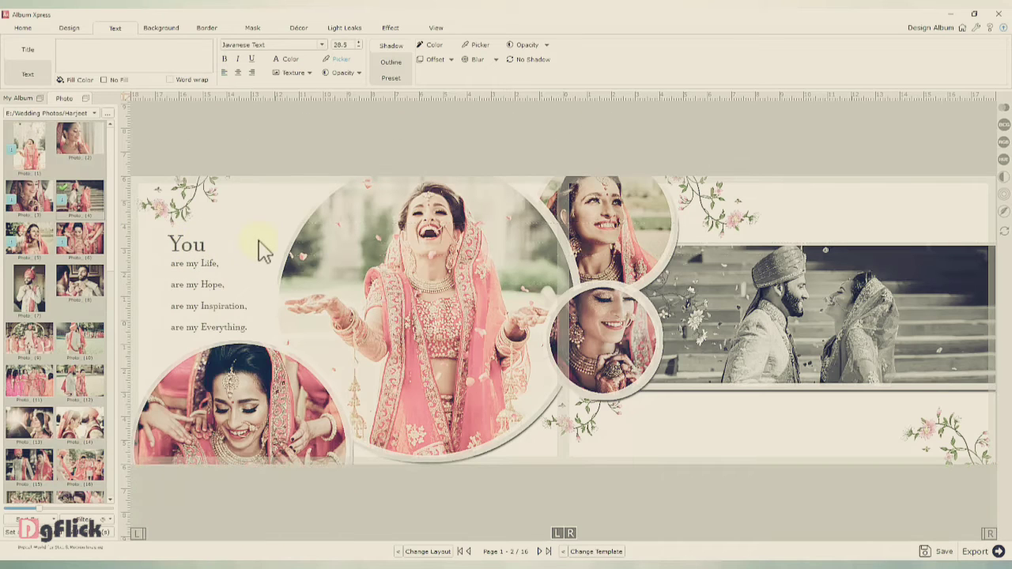
- Add the "you make me Smile...." clipart from 06_Titles-English, then resize and place it above the couple photo near the right page's outer edge
{"action": "left_click", "coordinate": [298, 28]}
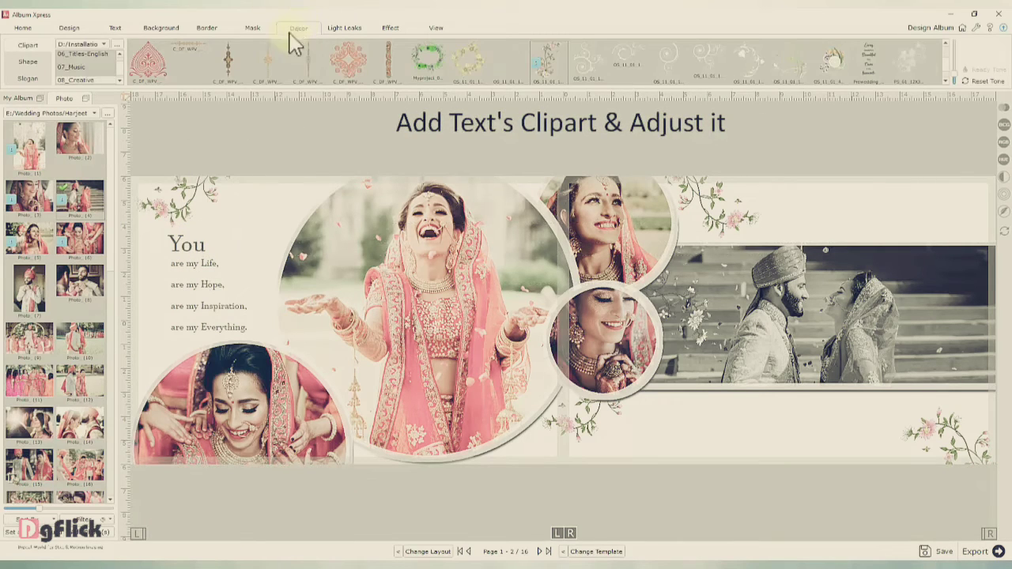
{"action": "left_click", "coordinate": [83, 55]}
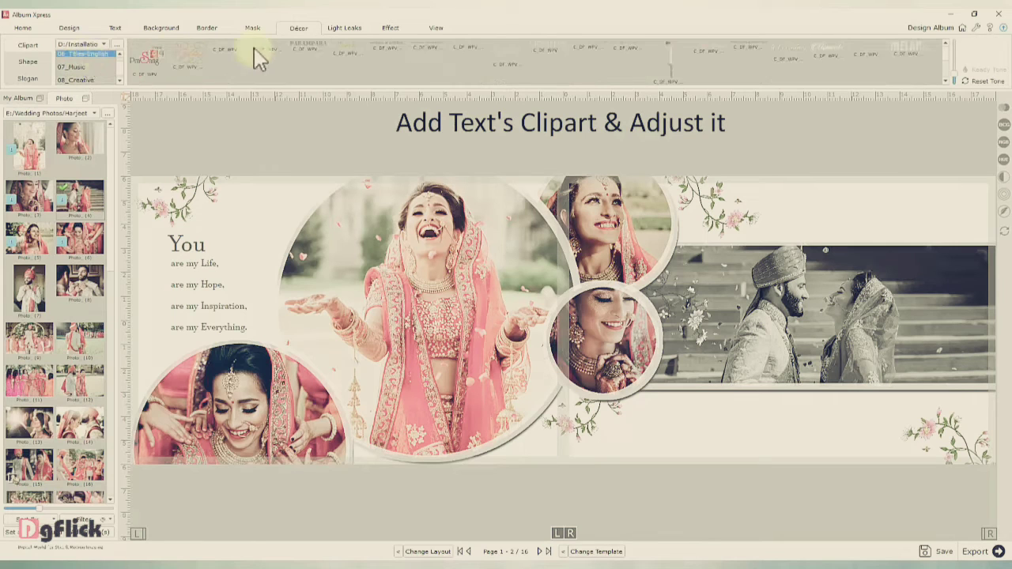
{"action": "scroll", "coordinate": [261, 56], "scroll_direction": "down", "scroll_amount": 3}
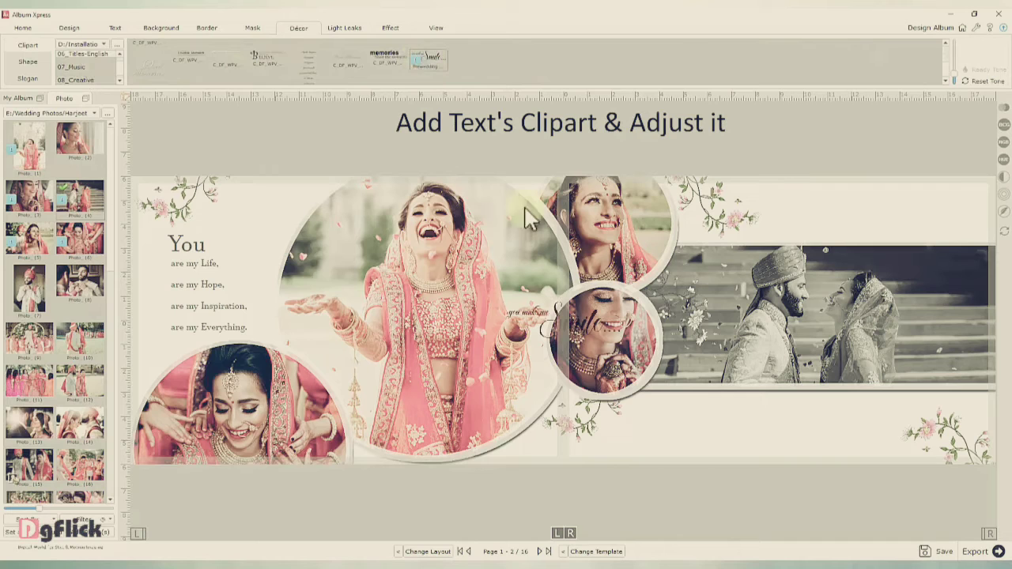
{"action": "left_click", "coordinate": [565, 323]}
{"action": "left_click_drag", "start_coordinate": [867, 230], "coordinate": [903, 213]}
{"action": "left_click_drag", "start_coordinate": [855, 191], "coordinate": [875, 219]}
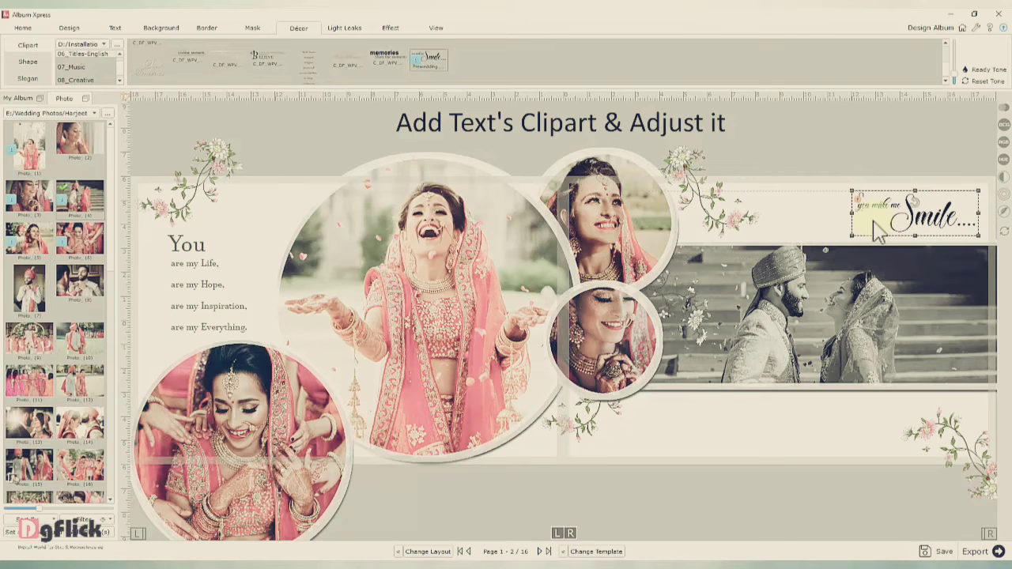
{"action": "left_click", "coordinate": [822, 229]}
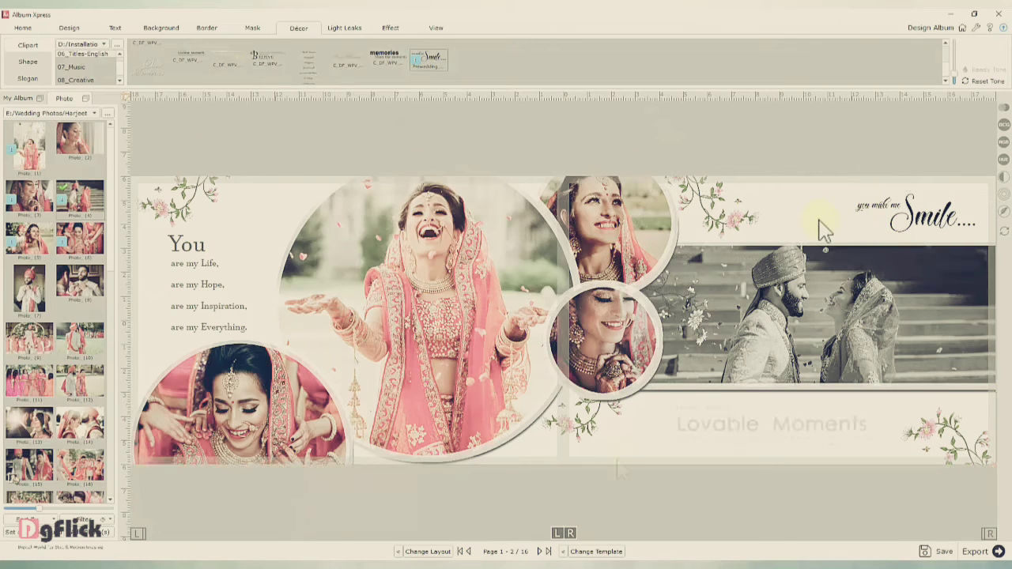